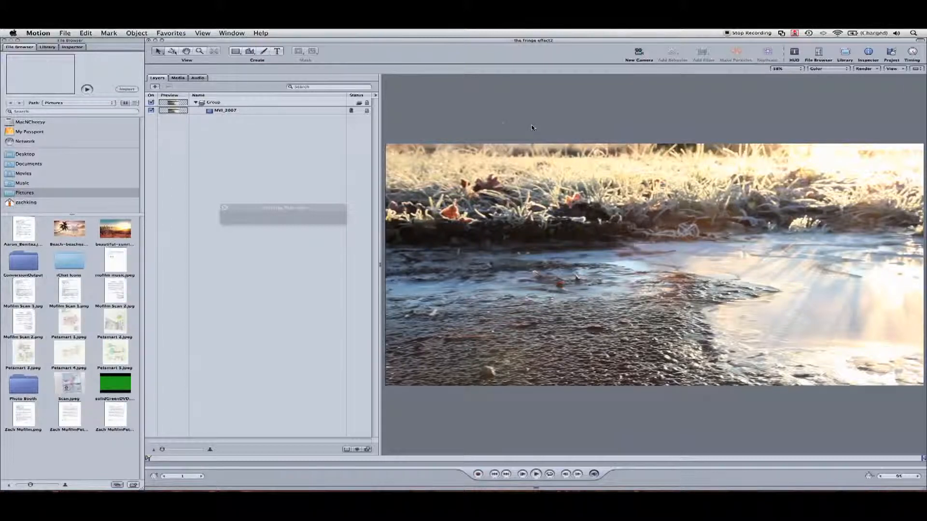
# Add a FRINGE EFFECT text title over the footage, enlarge it, and place it just above the waterline, starting near the frame's center.
pyautogui.click(277, 51)
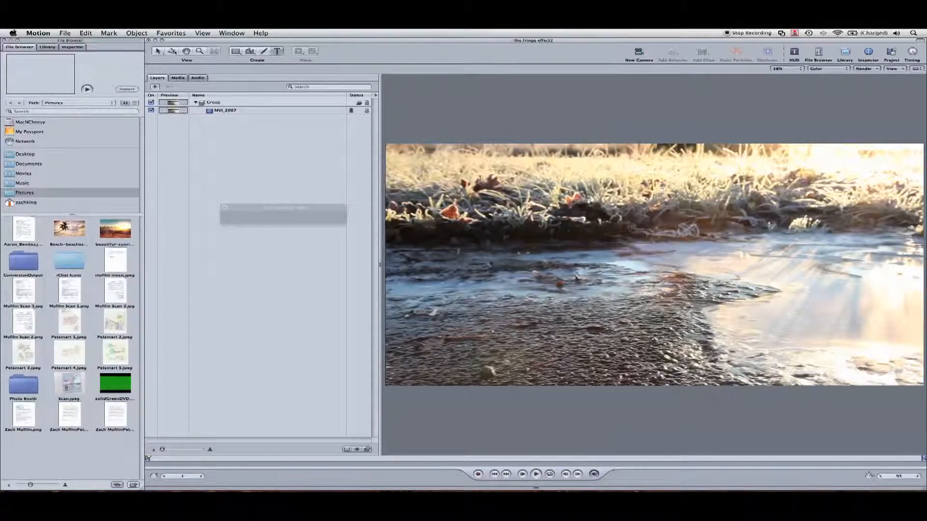
pyautogui.click(556, 231)
pyautogui.write('FRINGE ')
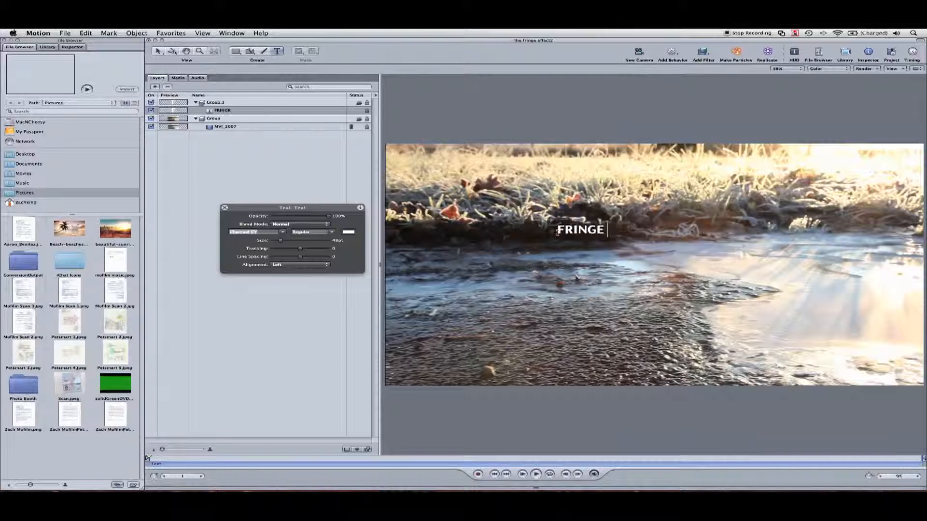
pyautogui.write('EFFECT')
pyautogui.press('Escape')
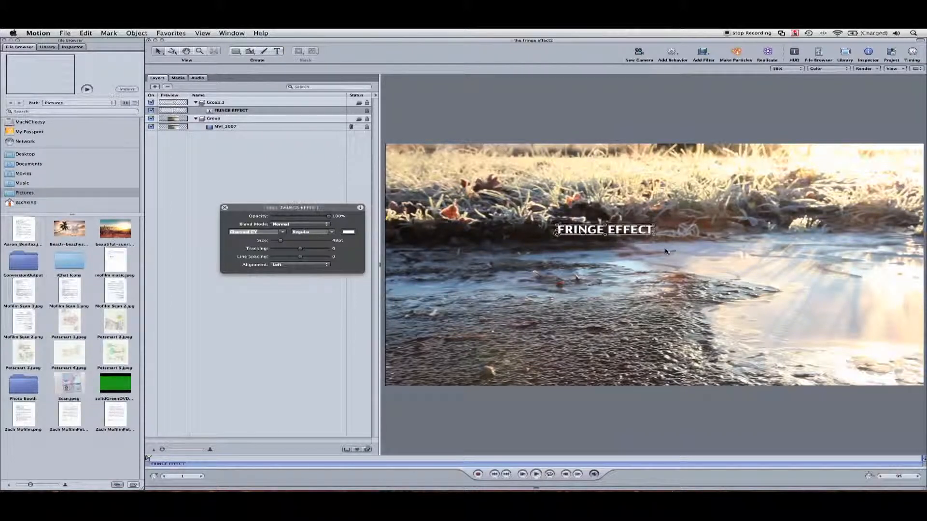
pyautogui.moveTo(281, 240); pyautogui.dragTo(310, 243)
pyautogui.moveTo(622, 225); pyautogui.dragTo(695, 231)
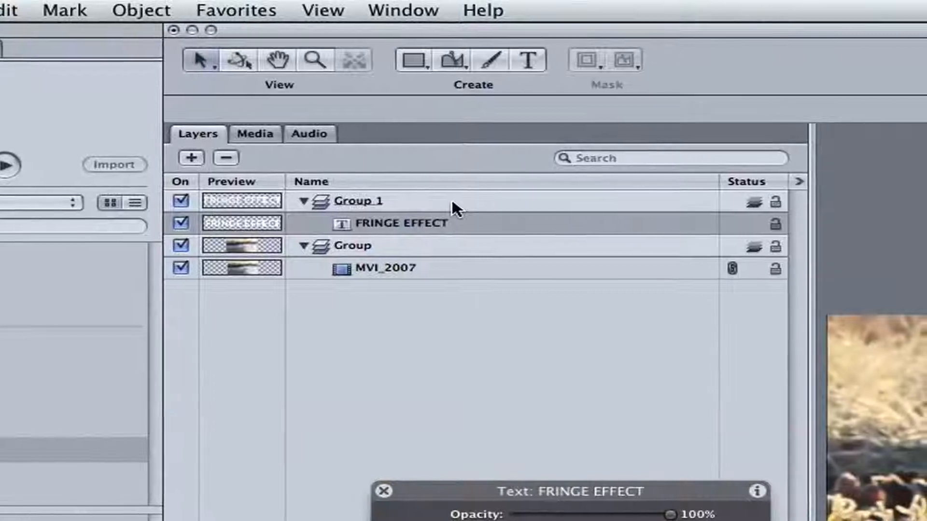
# Apply the Analyze Motion tracking behavior to the MVI_2007 clip.
pyautogui.click(456, 202)
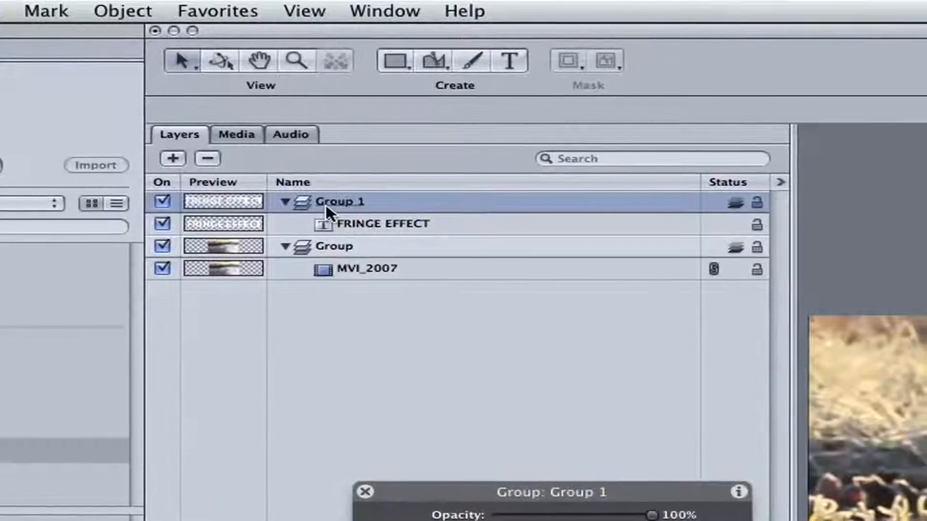
pyautogui.click(398, 247)
pyautogui.click(237, 126)
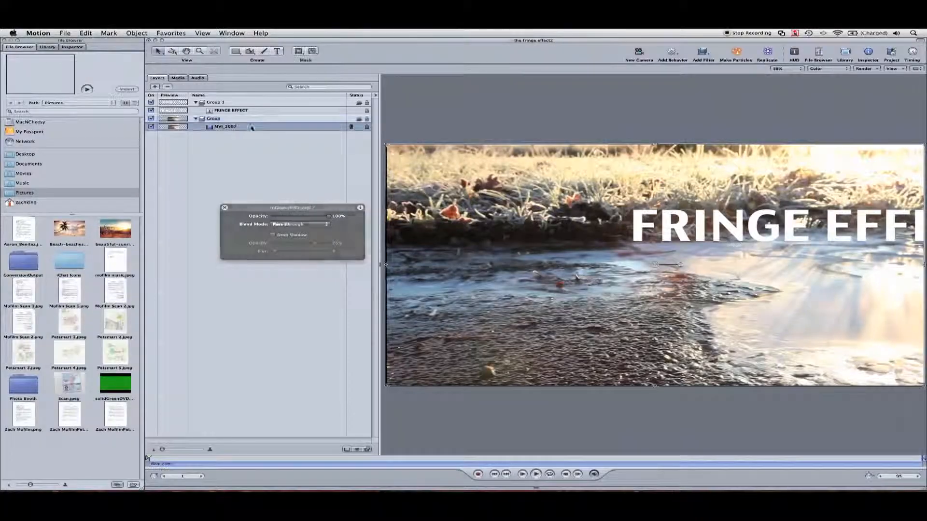
pyautogui.click(671, 52)
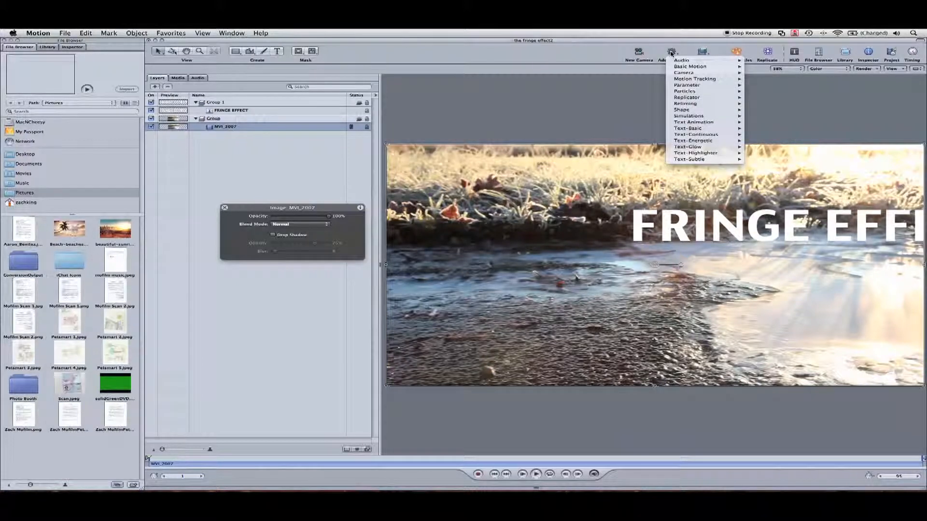
pyautogui.moveTo(705, 78)
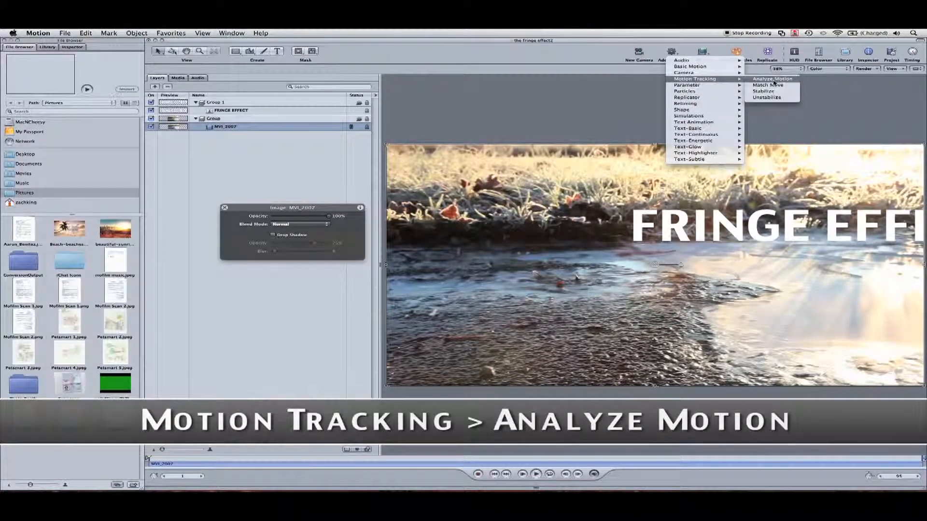
pyautogui.click(772, 80)
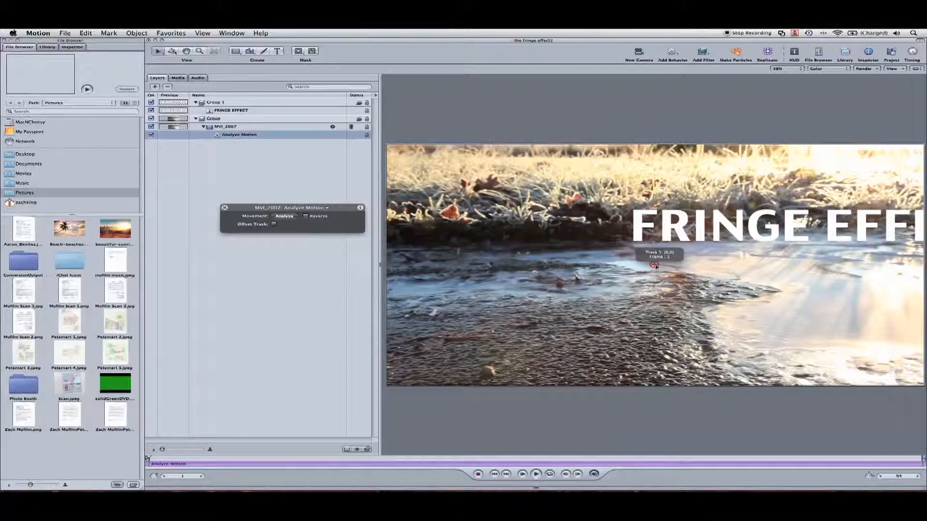
# Place the tracker on the shoreline just below the title's F, analyze the clip's movement, and return to the first frame.
pyautogui.moveTo(655, 265); pyautogui.dragTo(650, 254)
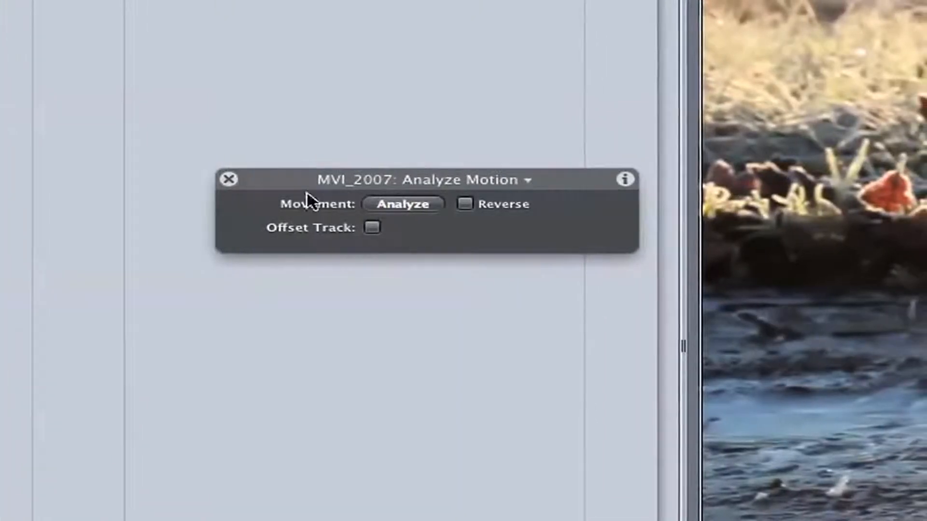
pyautogui.click(384, 206)
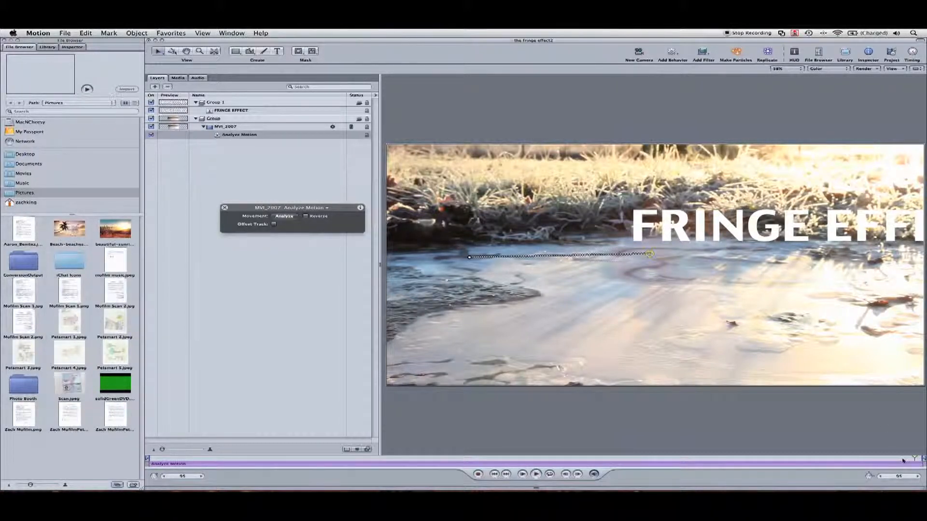
pyautogui.moveTo(902, 461); pyautogui.dragTo(147, 458)
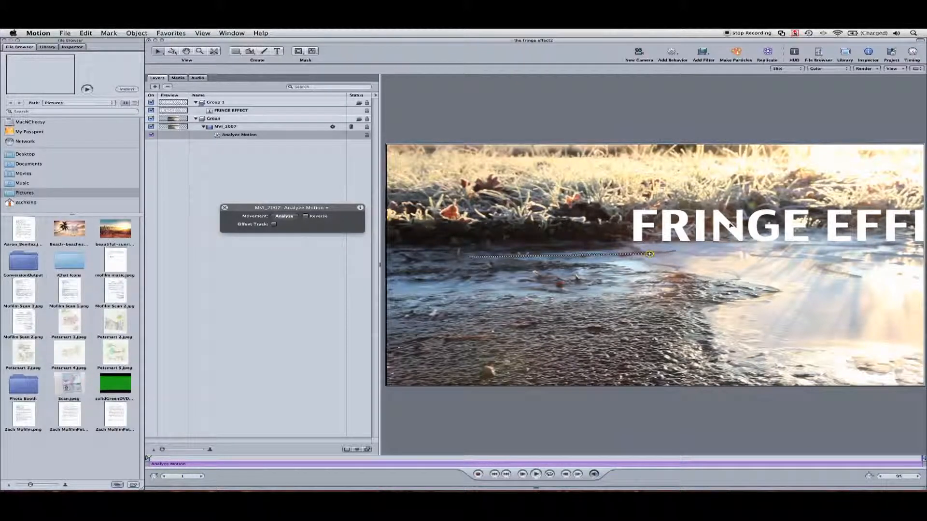
# Apply the Match Move behavior to Group 1 and assign the clip's Analyze Motion track as its source.
pyautogui.click(254, 104)
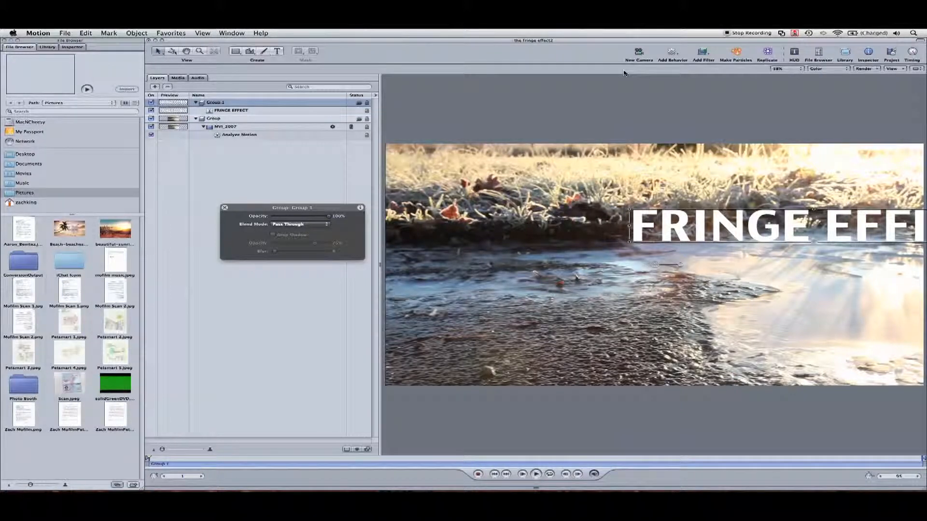
pyautogui.click(671, 52)
pyautogui.moveTo(686, 80)
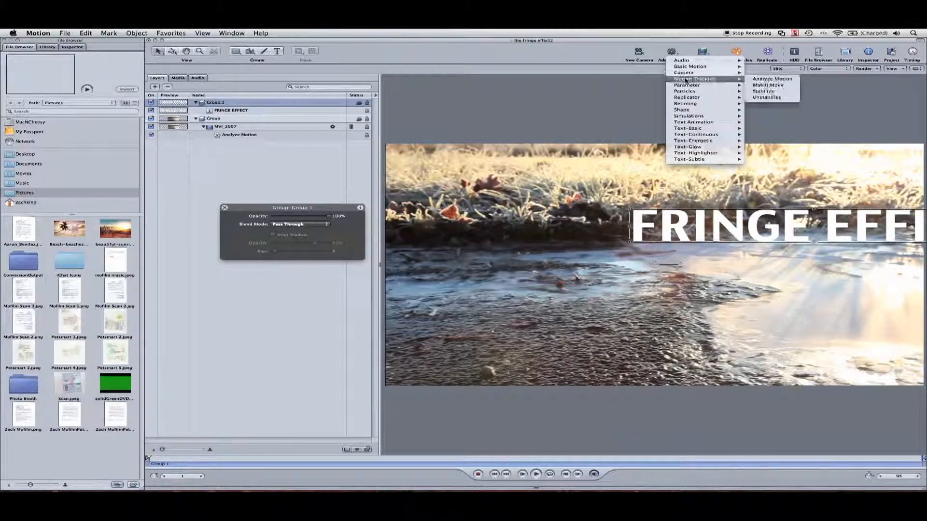
pyautogui.click(790, 87)
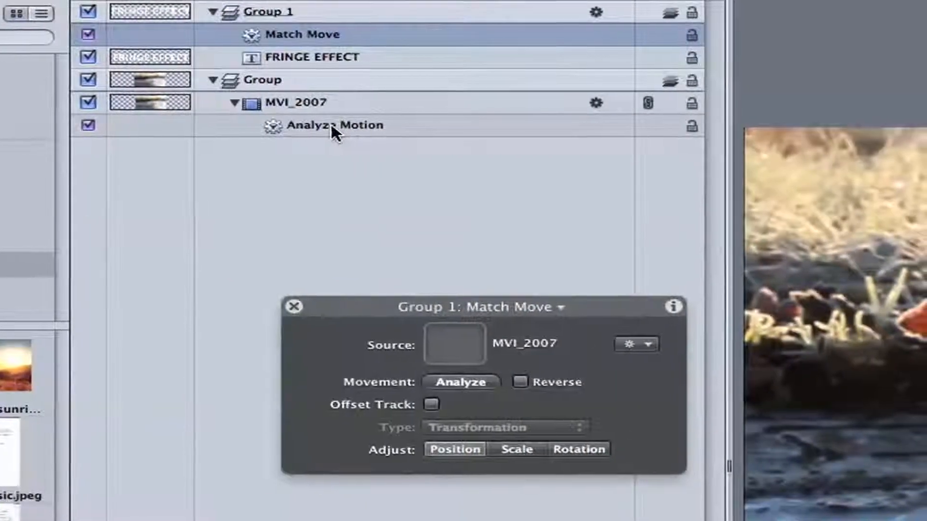
pyautogui.moveTo(333, 128); pyautogui.dragTo(464, 338)
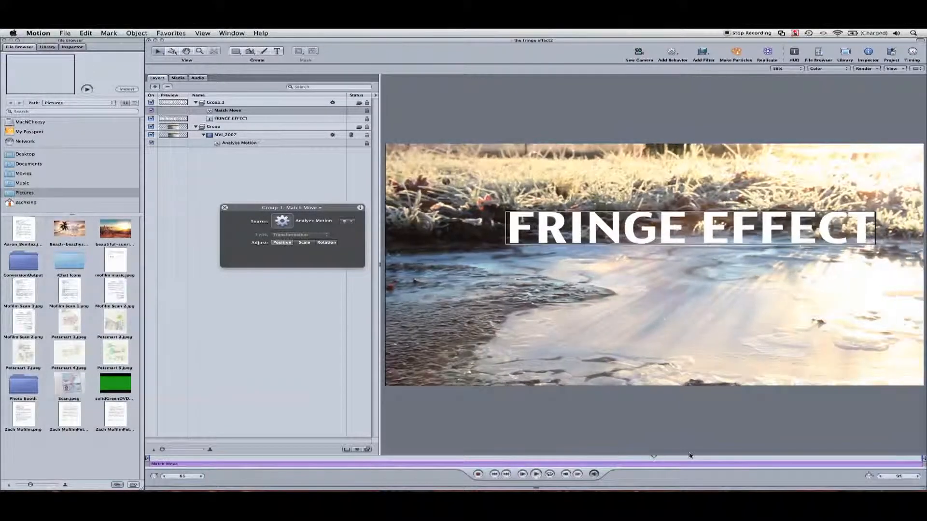
# Play the match-moved title from the first frame and shift it slightly right in the picture.
pyautogui.moveTo(596, 457); pyautogui.dragTo(174, 456)
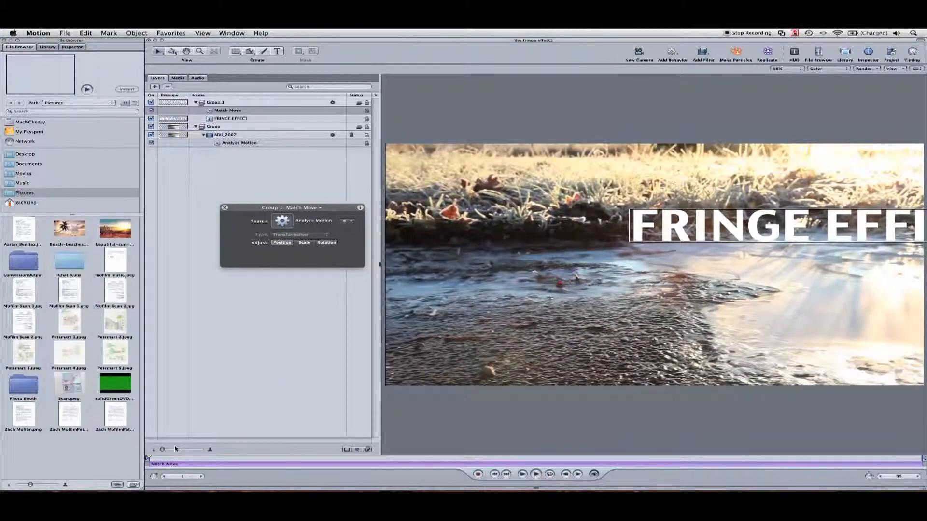
pyautogui.click(536, 474)
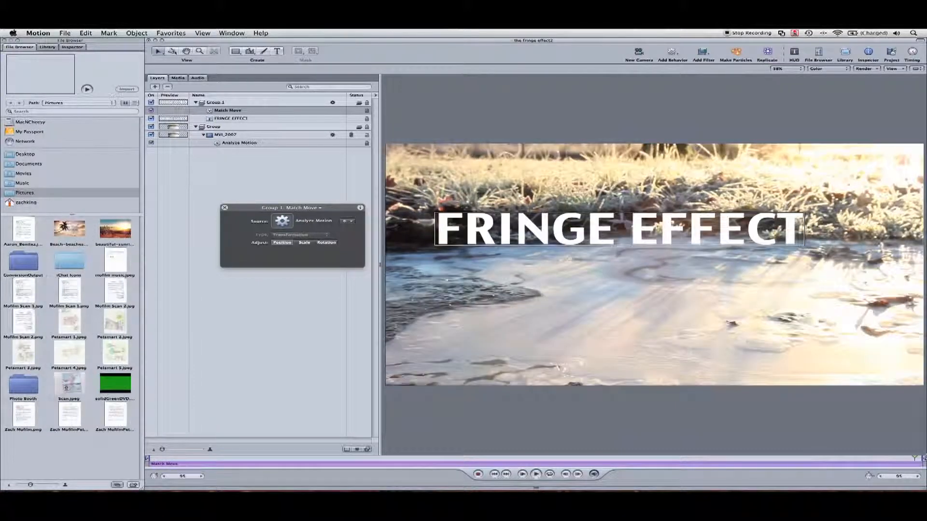
pyautogui.moveTo(634, 232); pyautogui.dragTo(659, 230)
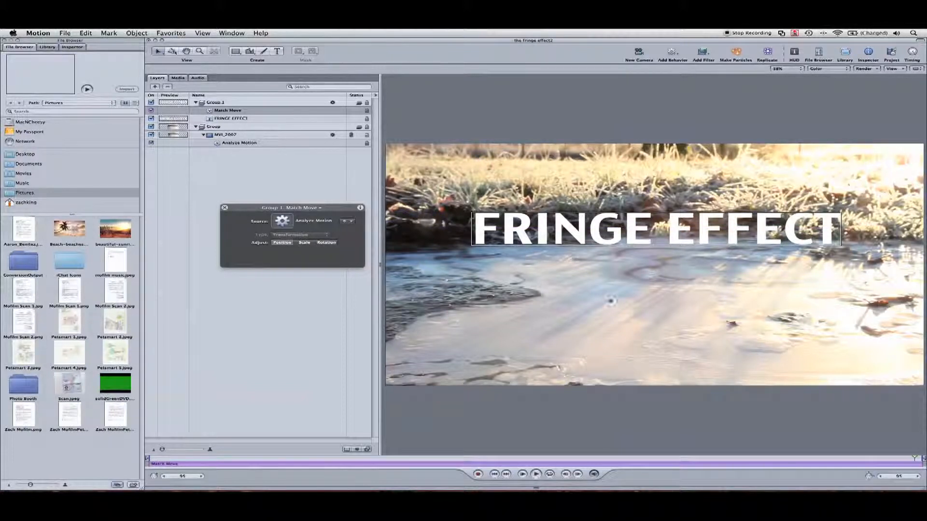
# Apply the Stylize Extrude filter to the FRINGE EFFECT text with an angle of 134° and a distance of about 15.
pyautogui.click(228, 119)
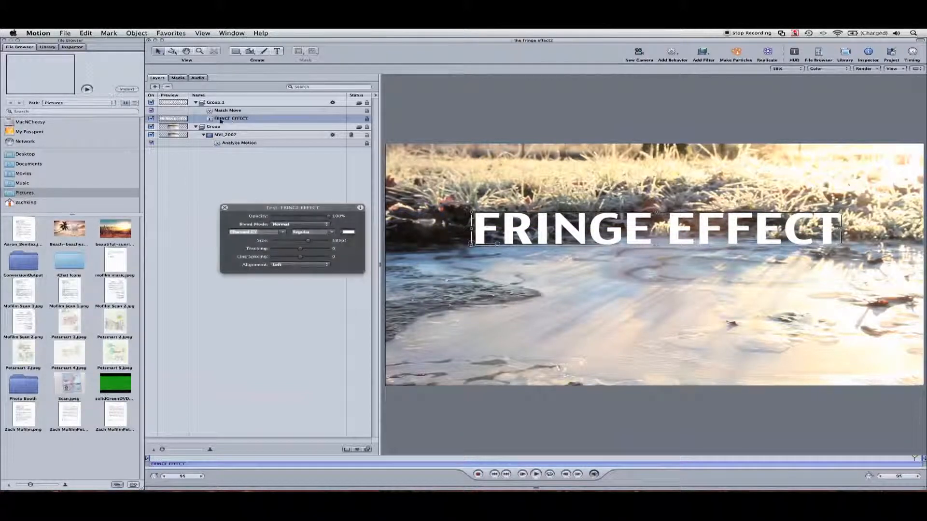
pyautogui.click(705, 54)
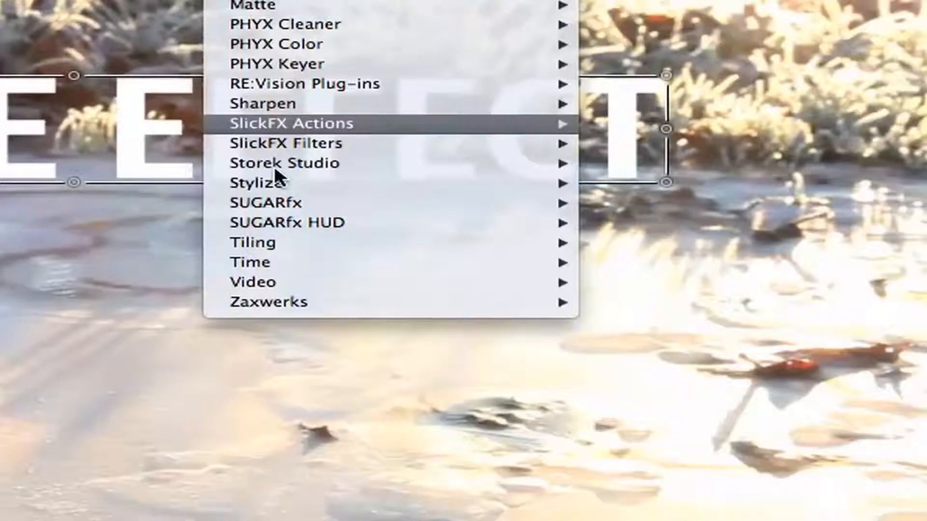
pyautogui.moveTo(274, 184)
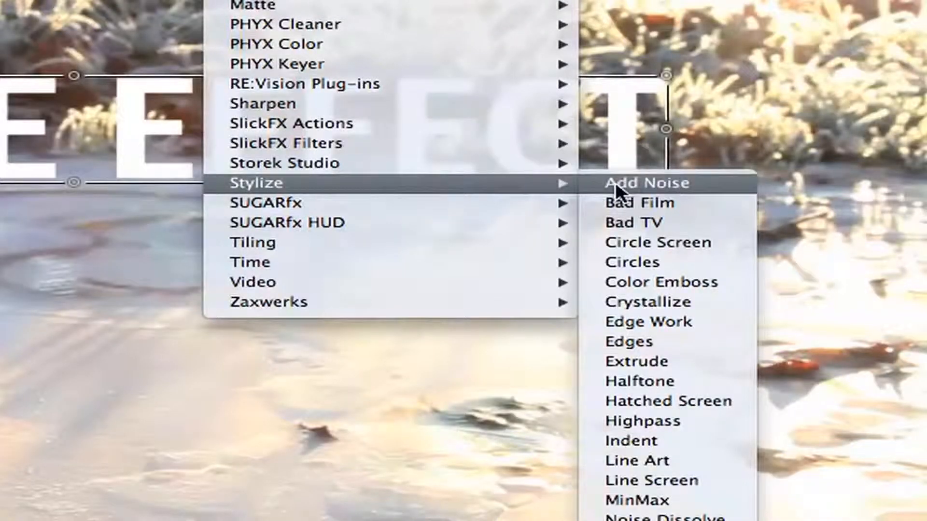
pyautogui.click(720, 361)
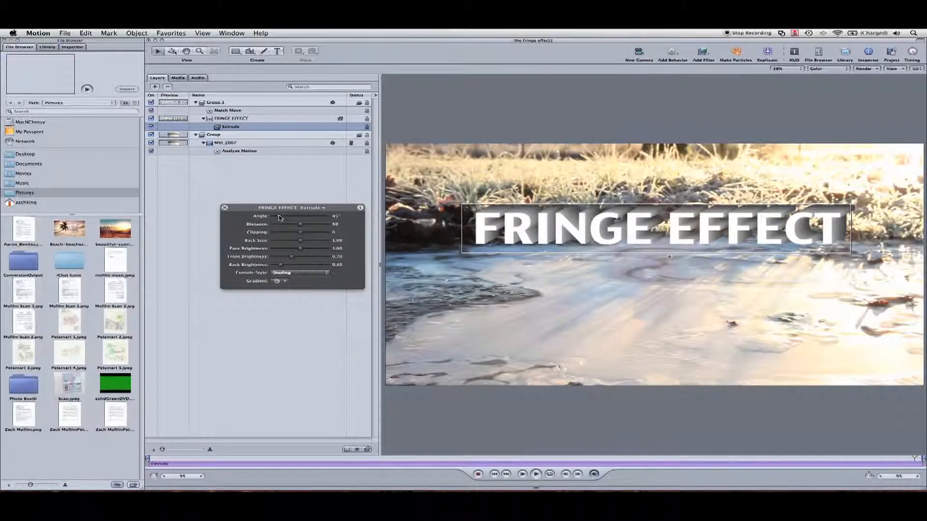
pyautogui.moveTo(279, 216); pyautogui.dragTo(283, 228)
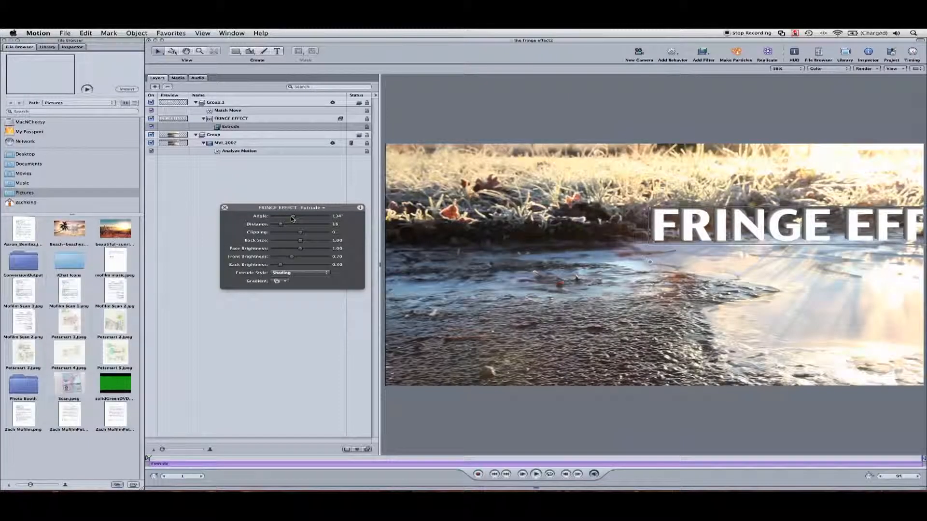
# Animate the Extrude angle with keyframe recording, setting it to about 70° at frame 95, and stop recording after checking the change.
pyautogui.click(478, 474)
pyautogui.press('space')
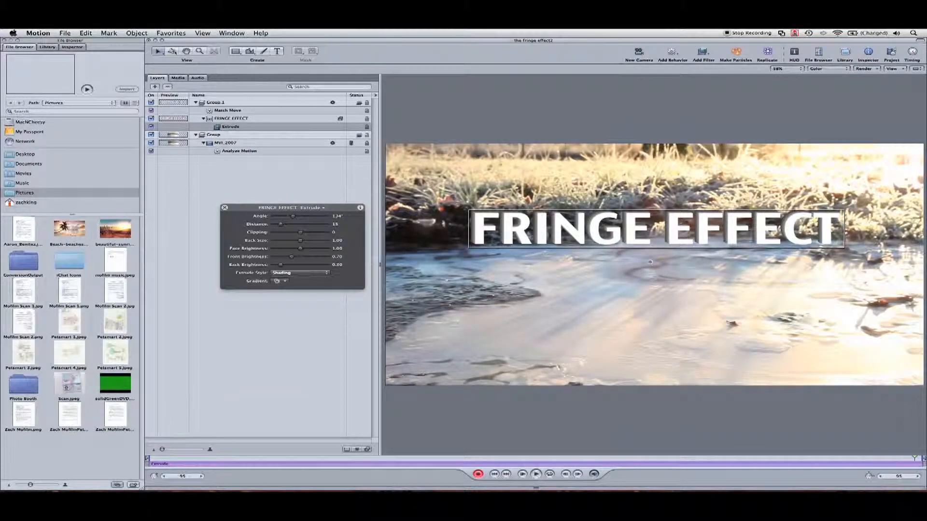
pyautogui.moveTo(295, 218); pyautogui.dragTo(283, 219)
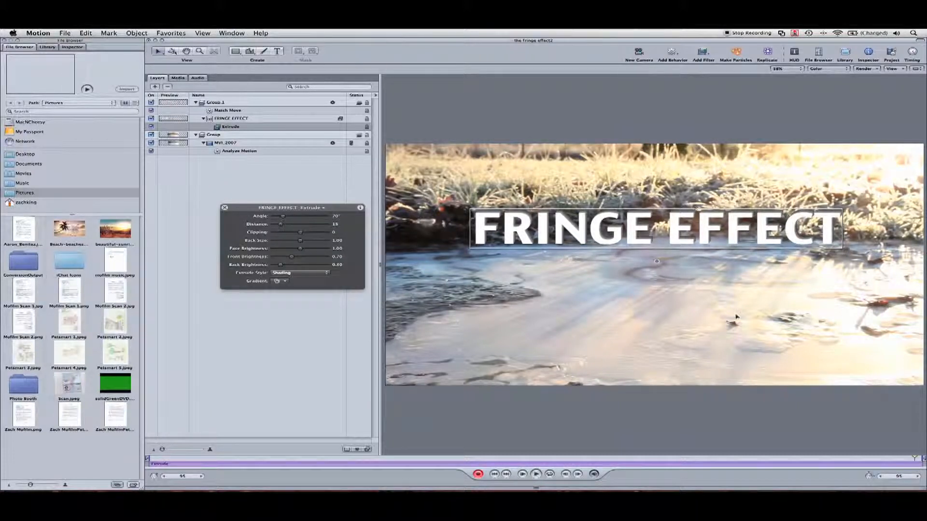
pyautogui.click(214, 458)
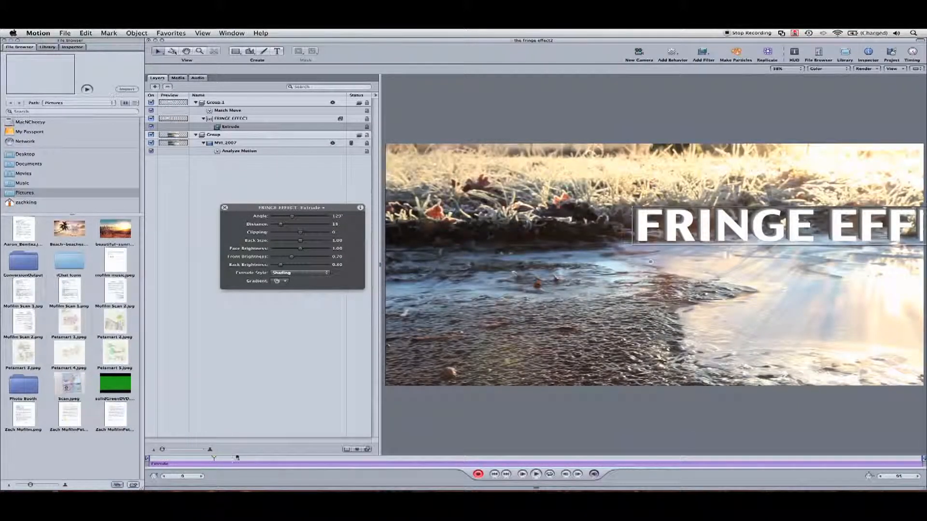
pyautogui.click(477, 476)
pyautogui.press('space')
# Deselect the title and add a new light to the scene.
pyautogui.click(593, 245)
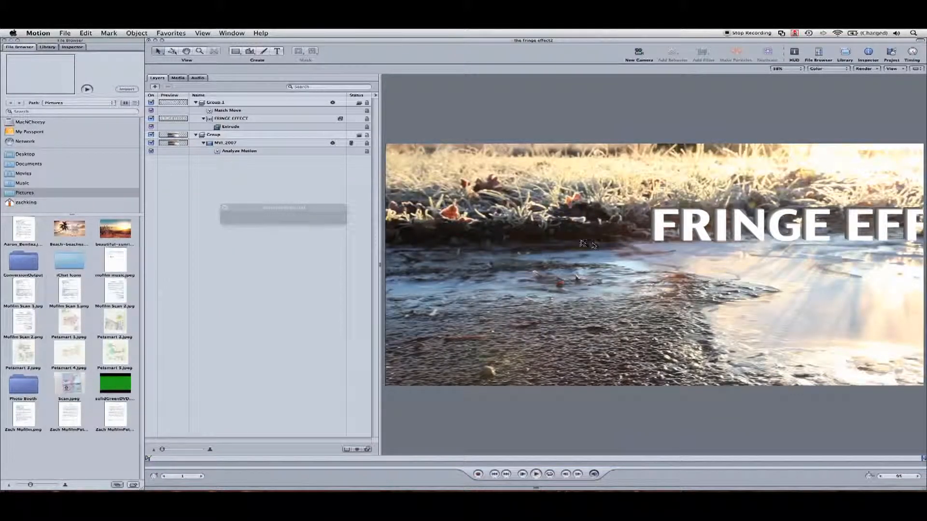
pyautogui.click(136, 33)
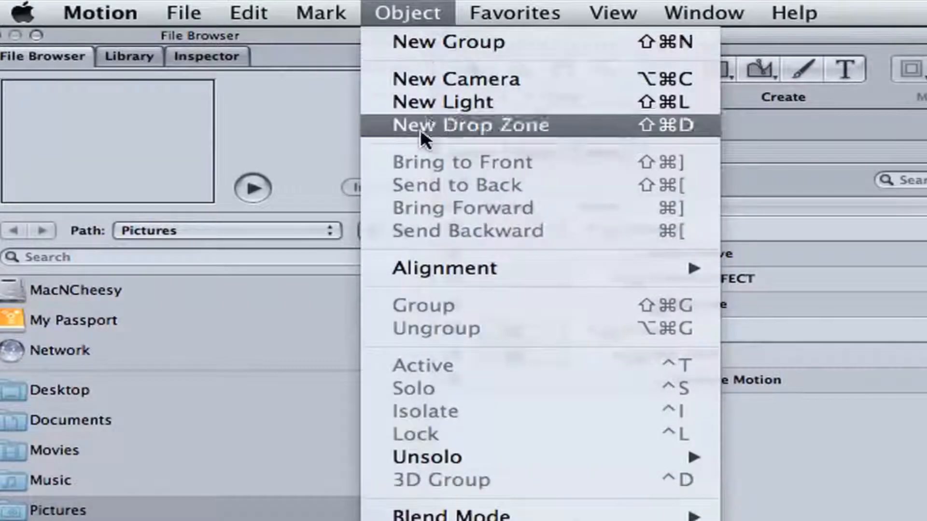
pyautogui.click(429, 99)
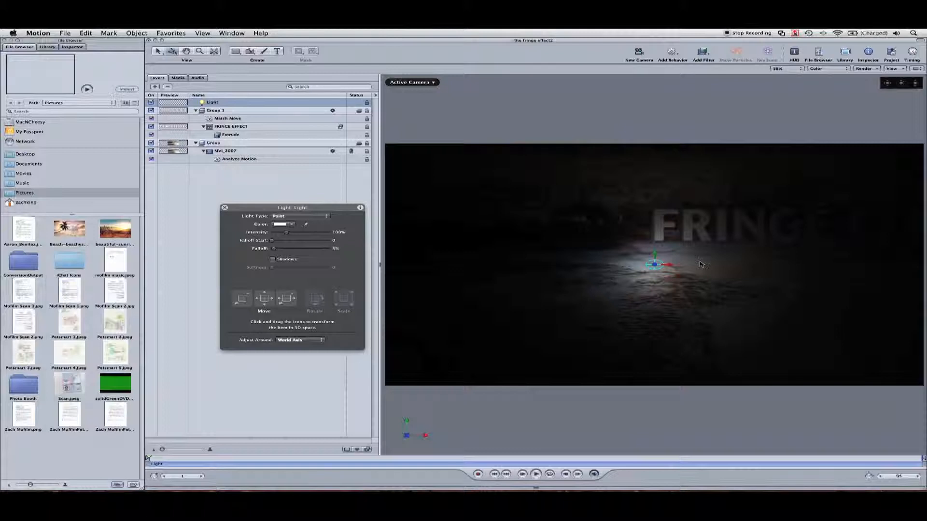
# Set the lighting shading of the MVI_2007 clip to Off.
pyautogui.click(224, 151)
pyautogui.click(71, 47)
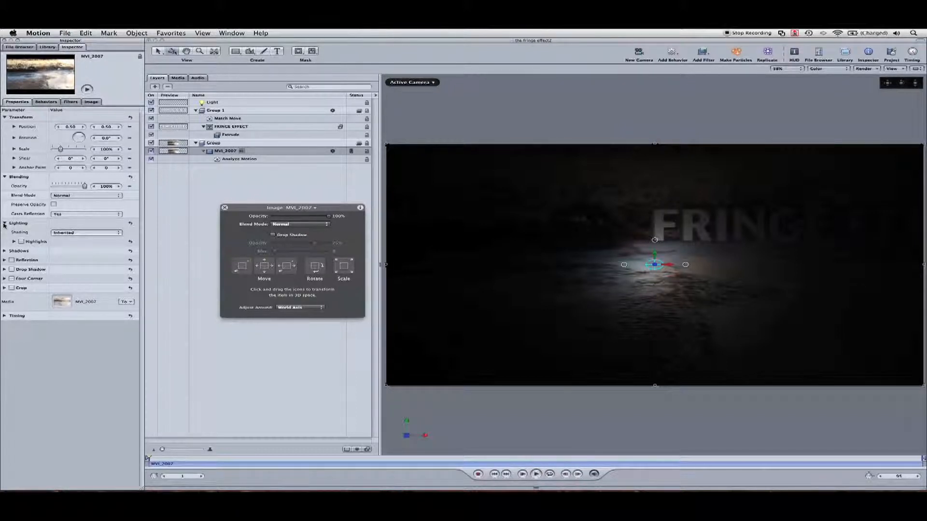
pyautogui.click(66, 233)
pyautogui.click(57, 244)
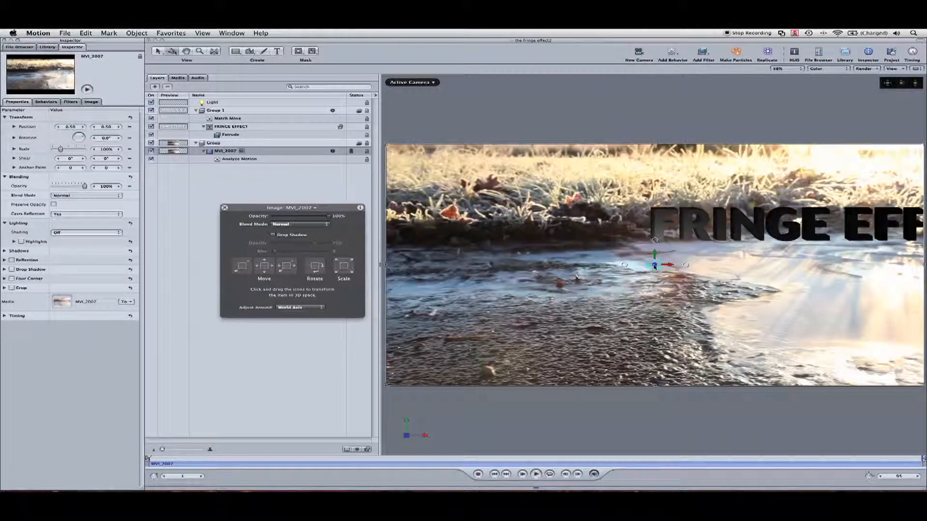
# Move the light onto the middle of the title around frame 80 and raise its intensity to about 245%.
pyautogui.click(831, 235)
pyautogui.moveTo(831, 236); pyautogui.dragTo(802, 230)
pyautogui.moveTo(286, 232); pyautogui.dragTo(302, 232)
pyautogui.moveTo(537, 461); pyautogui.dragTo(792, 459)
pyautogui.moveTo(839, 231); pyautogui.dragTo(779, 228)
pyautogui.moveTo(305, 235); pyautogui.dragTo(312, 235)
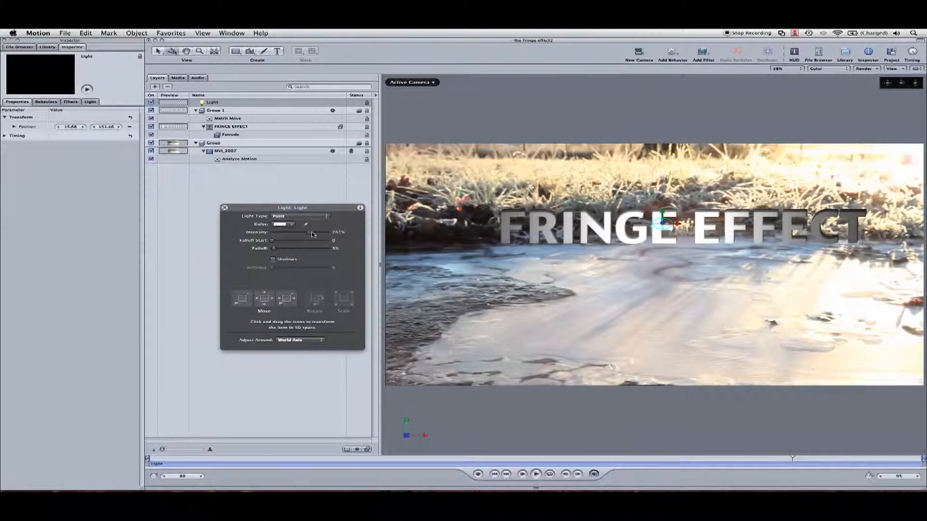
pyautogui.moveTo(675, 228); pyautogui.dragTo(784, 232)
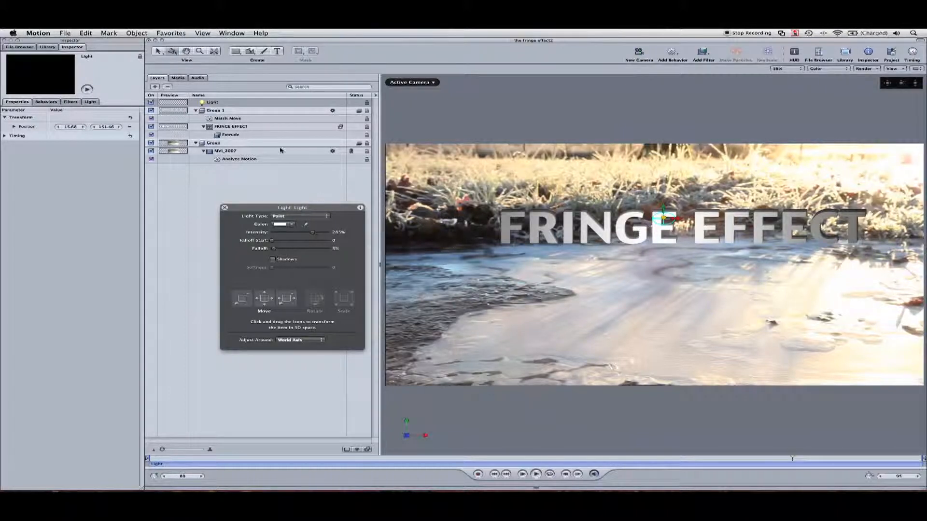
# Raise the title's Extrude back brightness to about 1.41 and lower its face brightness to about 0.53.
pyautogui.click(251, 136)
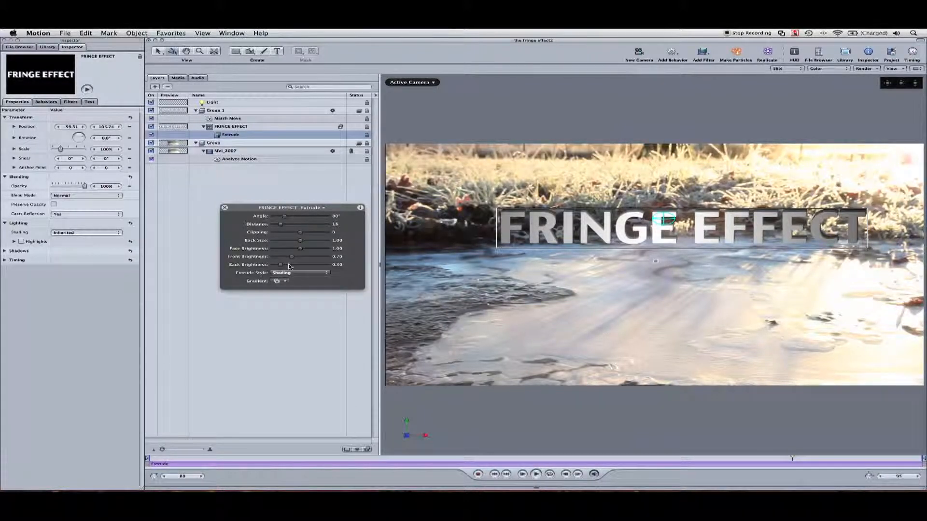
pyautogui.moveTo(279, 266); pyautogui.dragTo(307, 266)
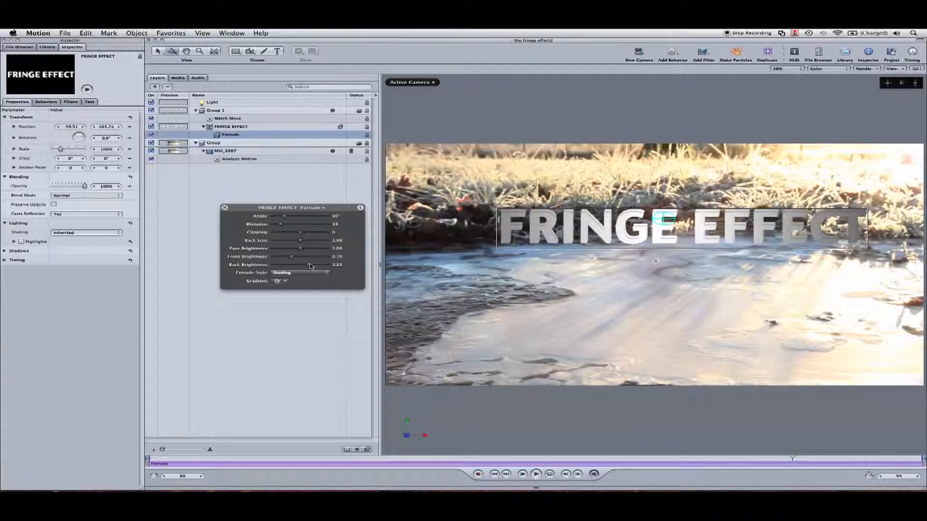
pyautogui.moveTo(299, 249); pyautogui.dragTo(289, 250)
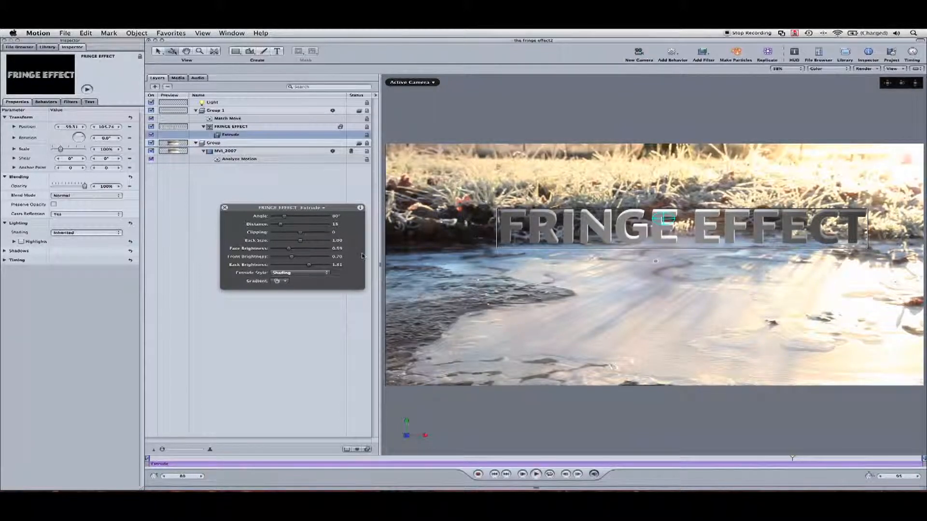
# Check the lighting around frame 72, raise the light's intensity further and return to frame 1.
pyautogui.moveTo(575, 460); pyautogui.dragTo(738, 429)
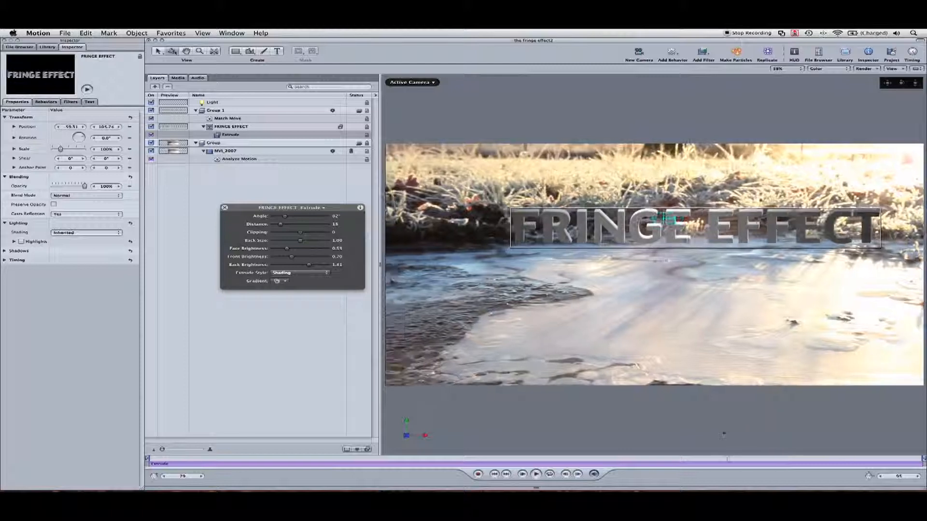
pyautogui.click(665, 219)
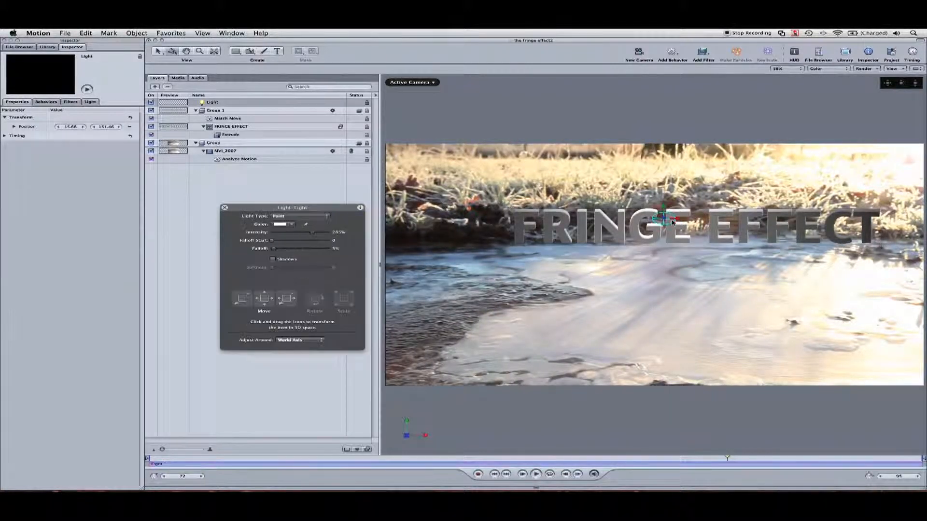
pyautogui.press('space')
pyautogui.click(272, 459)
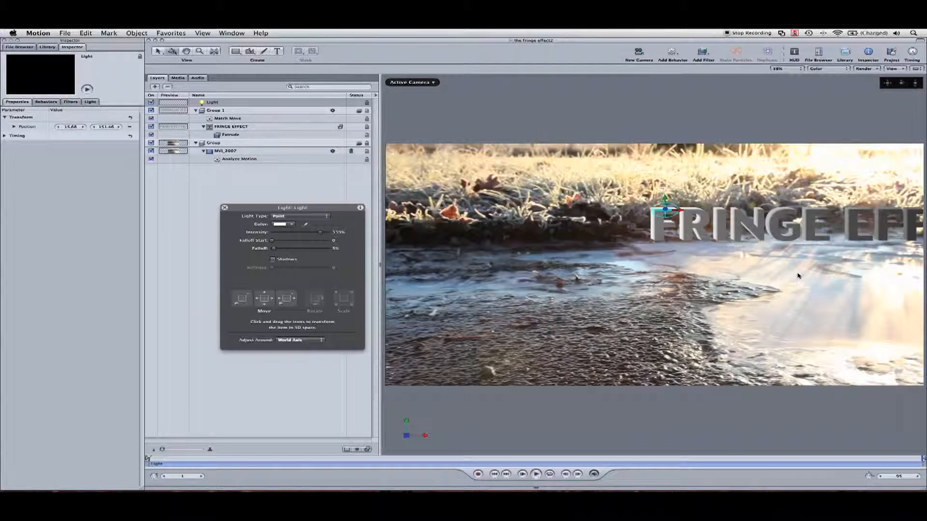
# Duplicate the FRINGE EFFECT title and delete the Extrude filter from the copy.
pyautogui.click(240, 127)
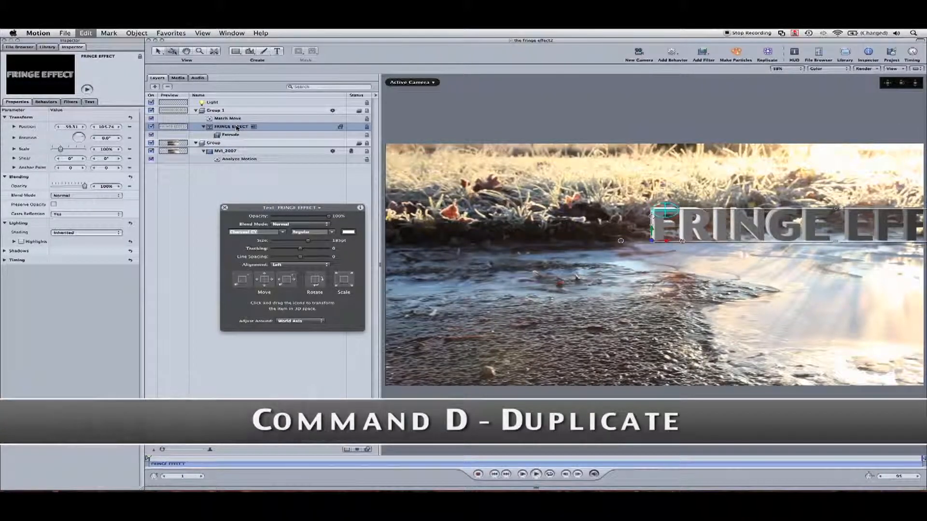
pyautogui.press('super+d')
pyautogui.click(236, 135)
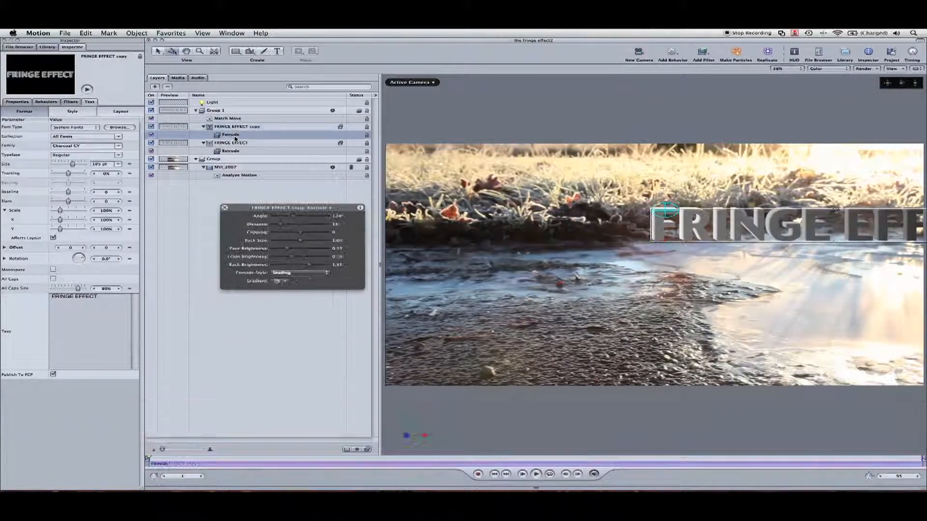
pyautogui.press('Delete')
# Rename the duplicated title layer Shadow.
pyautogui.doubleClick(251, 127)
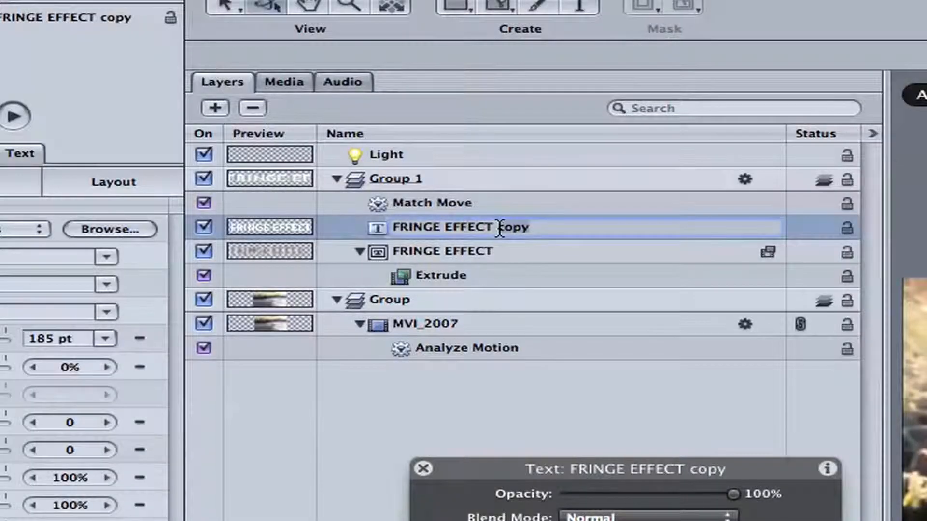
pyautogui.write('Shadow')
pyautogui.press('Return')
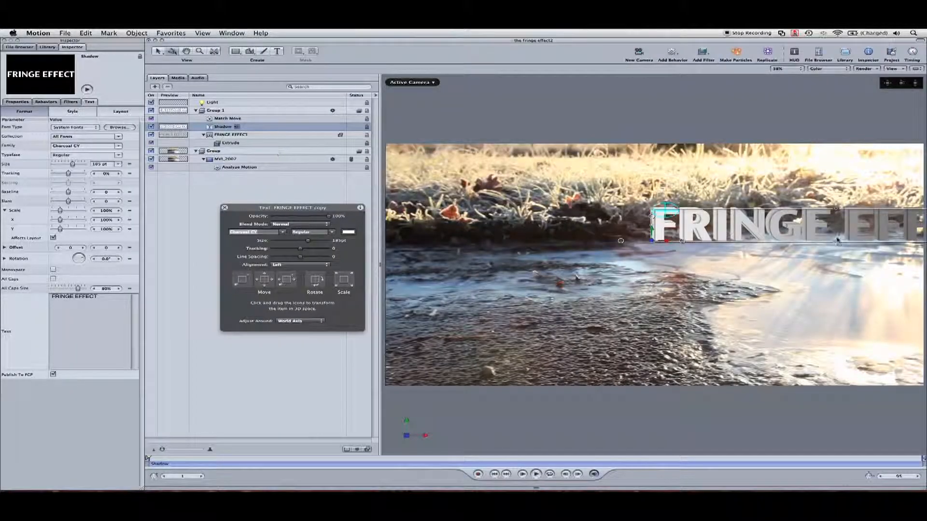
# Move the Shadow text below the title onto the ice and flip it upside down as a flattened reflection.
pyautogui.click(798, 232)
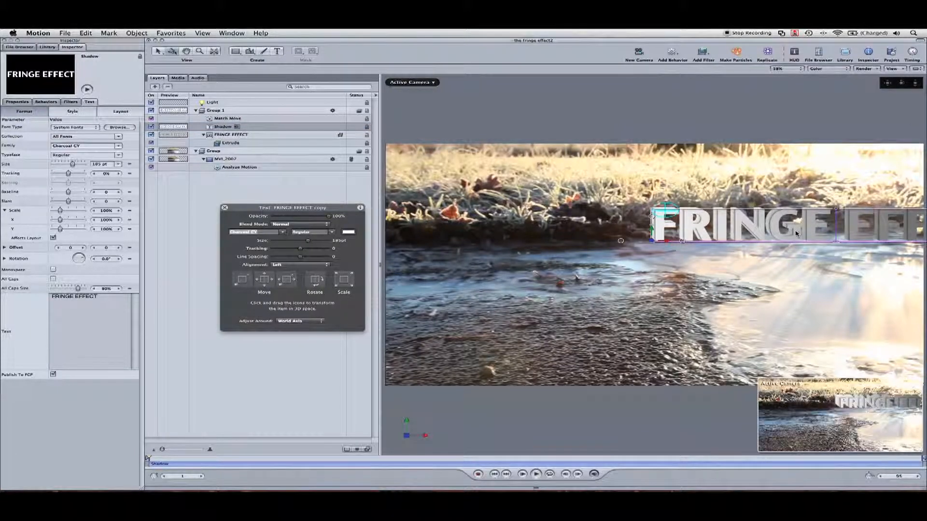
pyautogui.moveTo(798, 231); pyautogui.dragTo(777, 286)
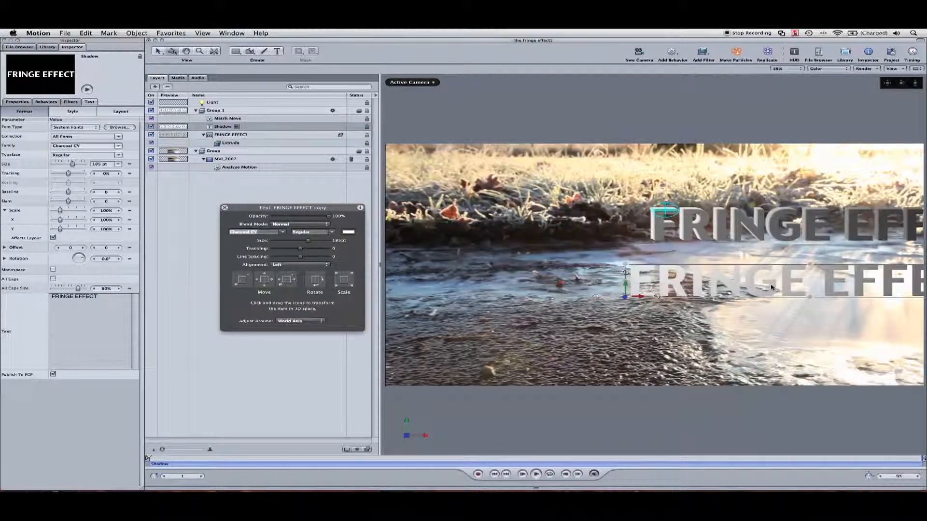
pyautogui.moveTo(624, 308); pyautogui.dragTo(622, 266)
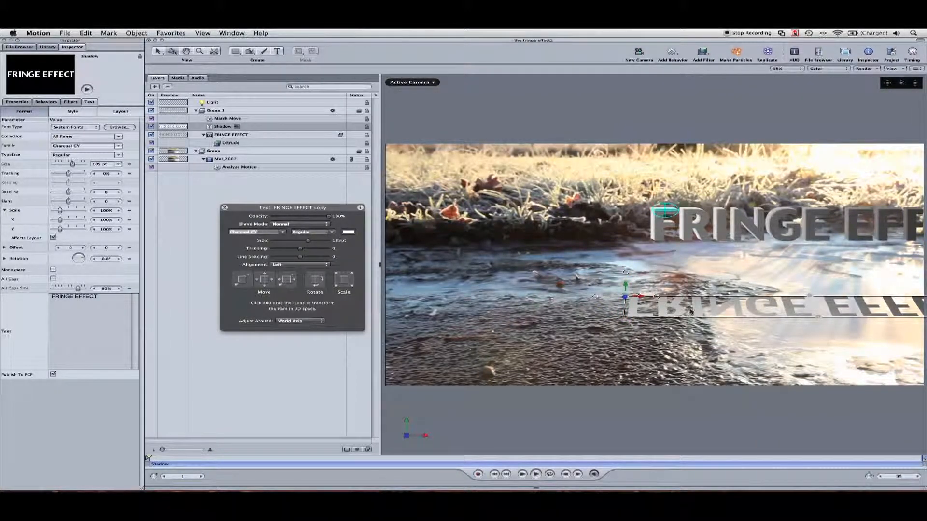
pyautogui.moveTo(742, 310); pyautogui.dragTo(701, 343)
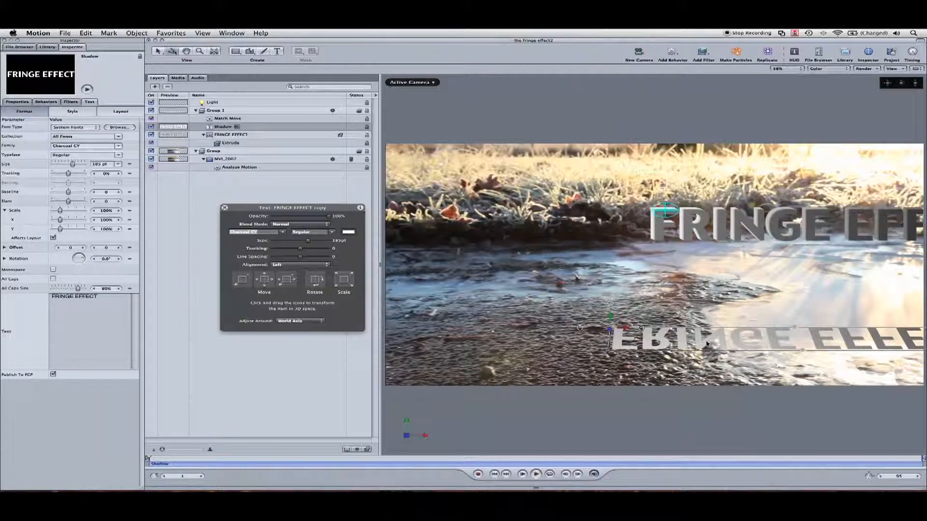
# Shear the flipped Shadow text so its letters slant like a cast shadow.
pyautogui.rightClick(701, 344)
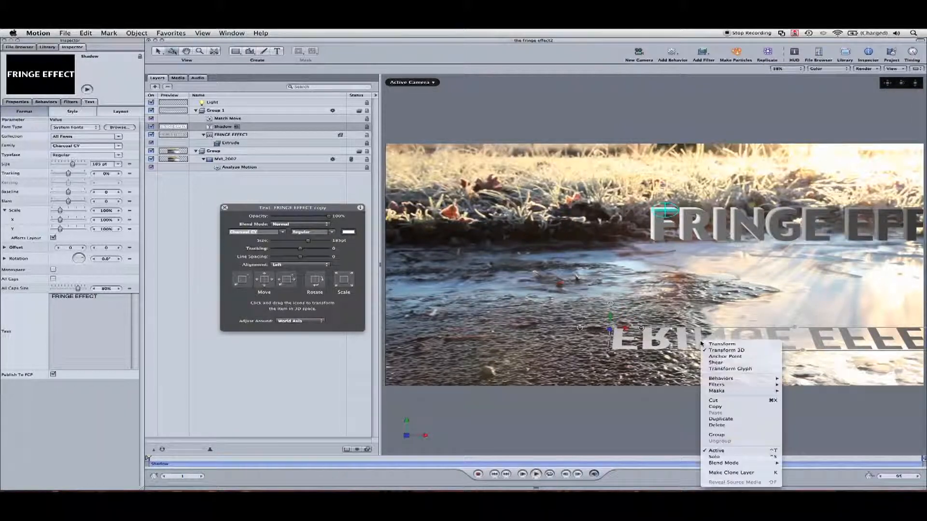
pyautogui.click(723, 365)
pyautogui.moveTo(804, 356); pyautogui.dragTo(778, 331)
pyautogui.rightClick(801, 341)
pyautogui.press('Escape')
# Create a new group and move the Shadow text layer into it.
pyautogui.rightClick(229, 187)
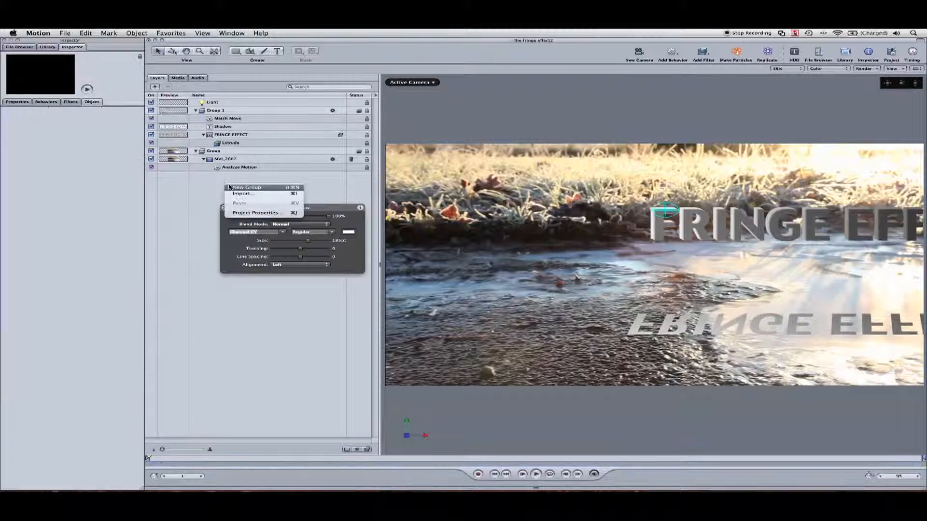
pyautogui.click(246, 187)
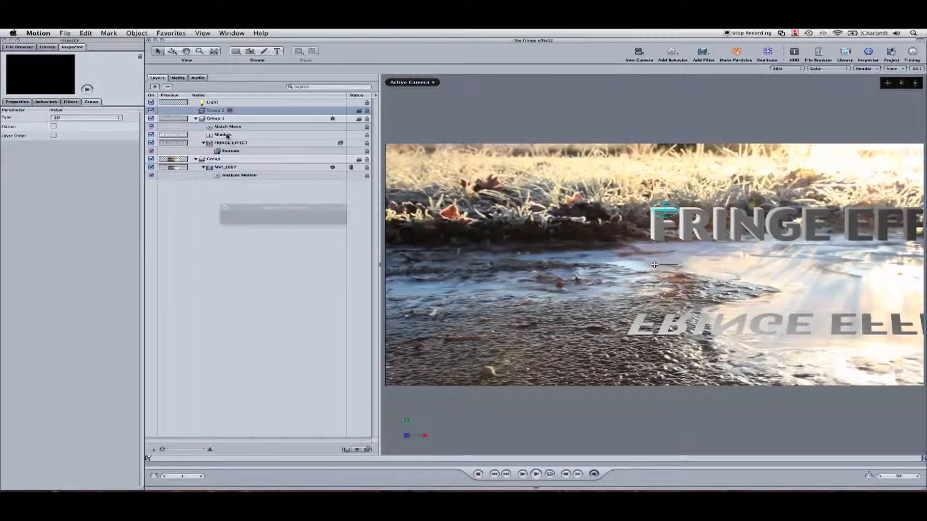
pyautogui.moveTo(223, 135); pyautogui.dragTo(227, 111)
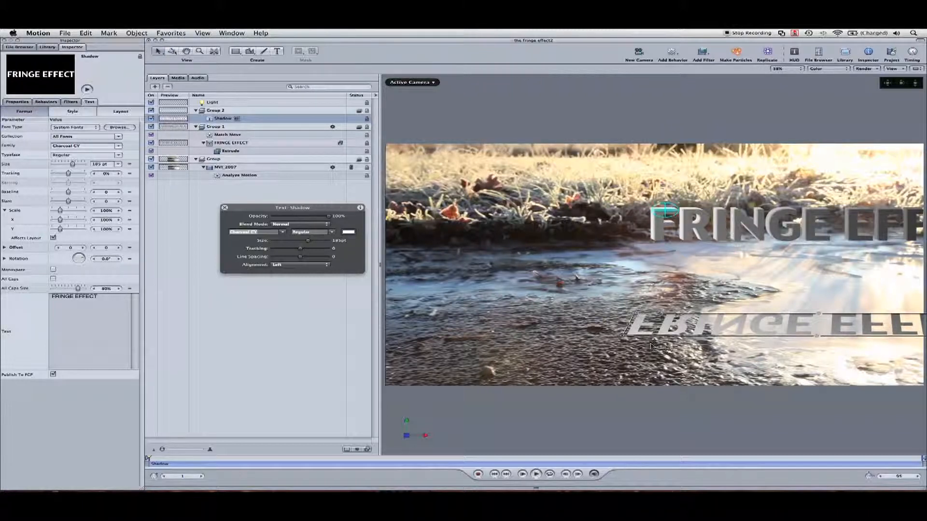
# Add a second Analyze Motion behavior to the MVI_2007 clip and rename it Shadow.
pyautogui.click(255, 168)
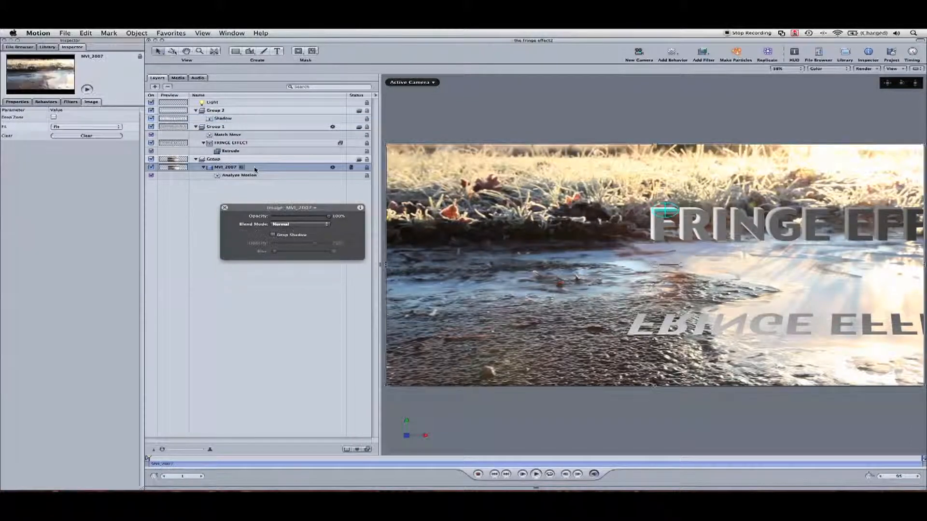
pyautogui.click(672, 52)
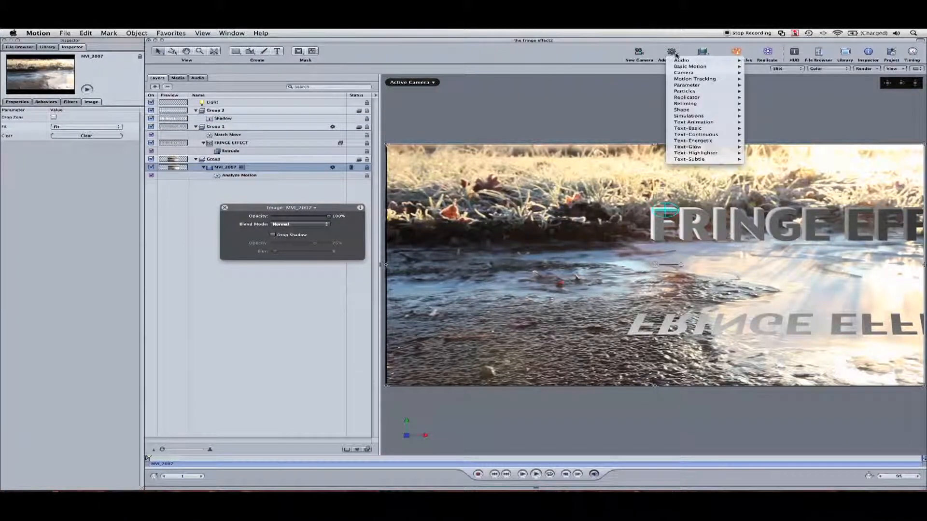
pyautogui.moveTo(714, 79)
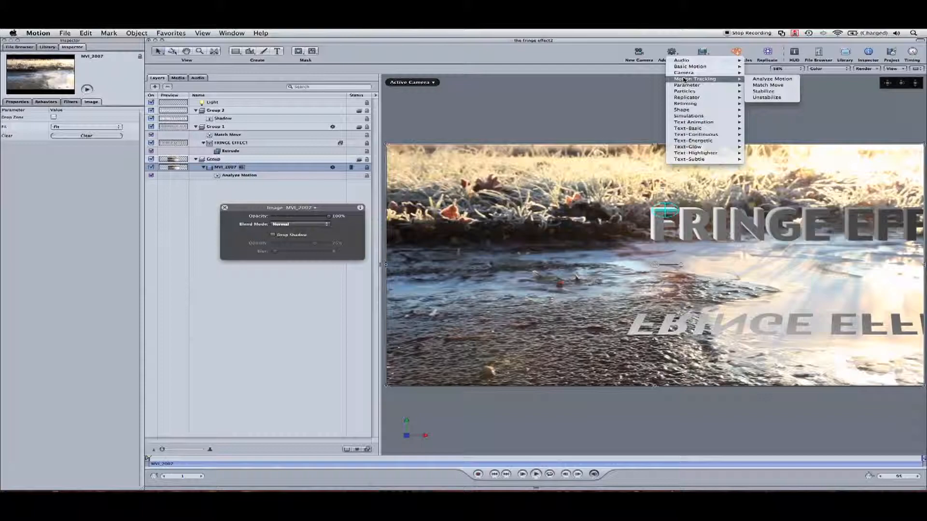
pyautogui.click(764, 80)
pyautogui.doubleClick(235, 176)
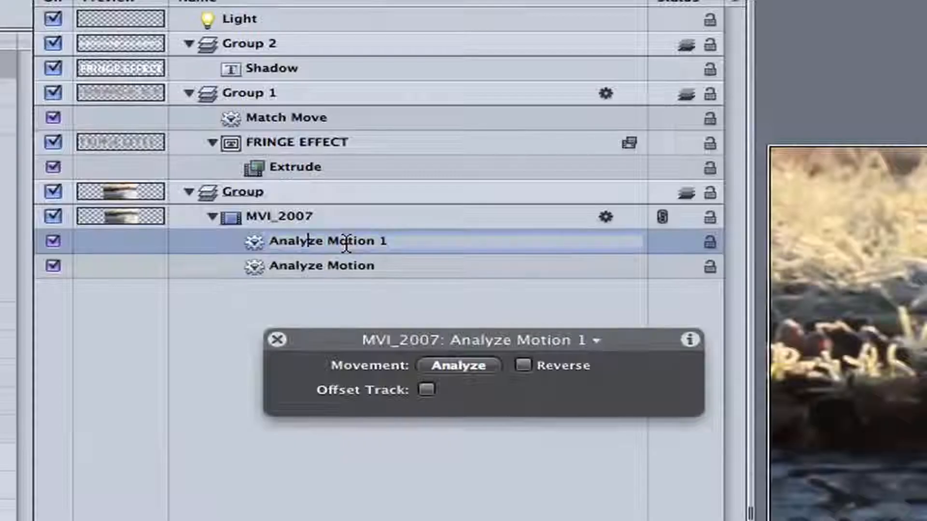
pyautogui.press('super+a')
pyautogui.write('Shadow')
pyautogui.press('Return')
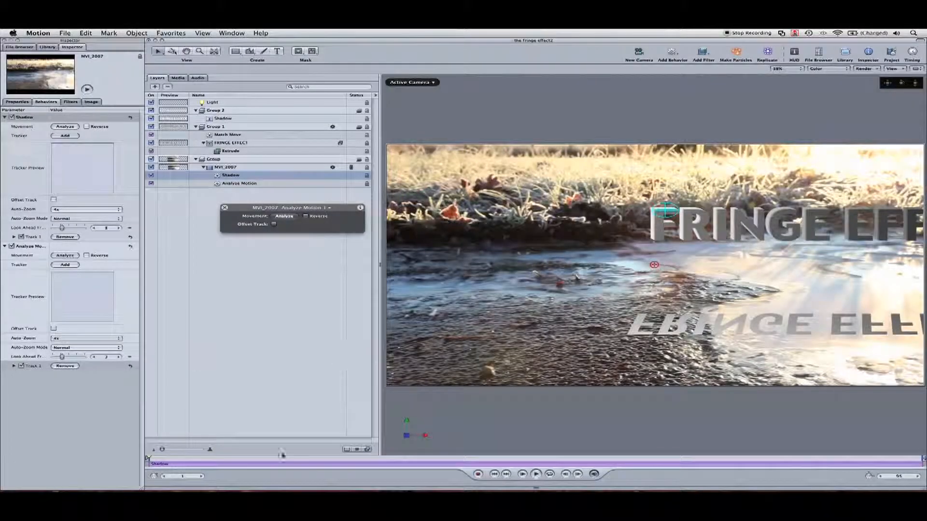
# Place the Shadow tracker on the dark spot in the ice below the flipped text and analyze the clip's movement.
pyautogui.moveTo(653, 264)
pyautogui.mouseDown()
pyautogui.moveTo(686, 299)
pyautogui.moveTo(700, 342)
pyautogui.moveTo(763, 351)
pyautogui.moveTo(738, 351)
pyautogui.mouseUp()
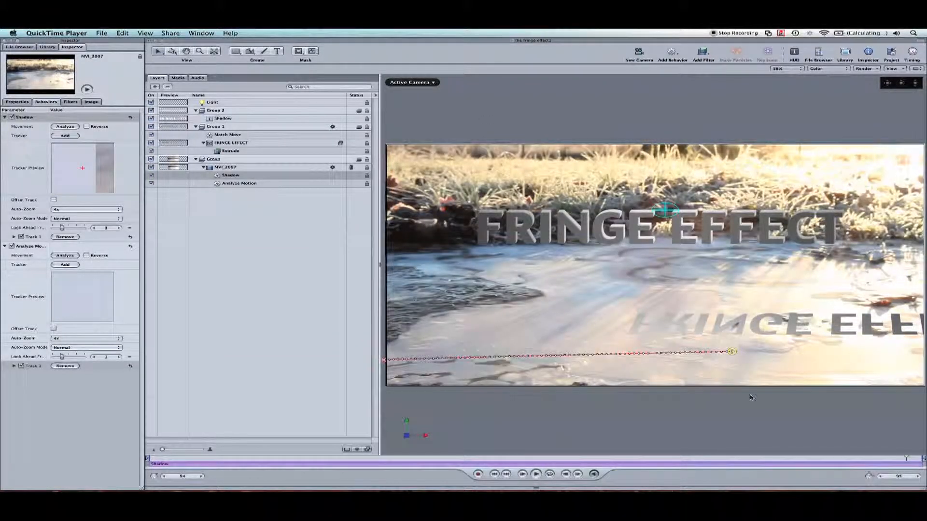
pyautogui.click(829, 449)
pyautogui.press('space')
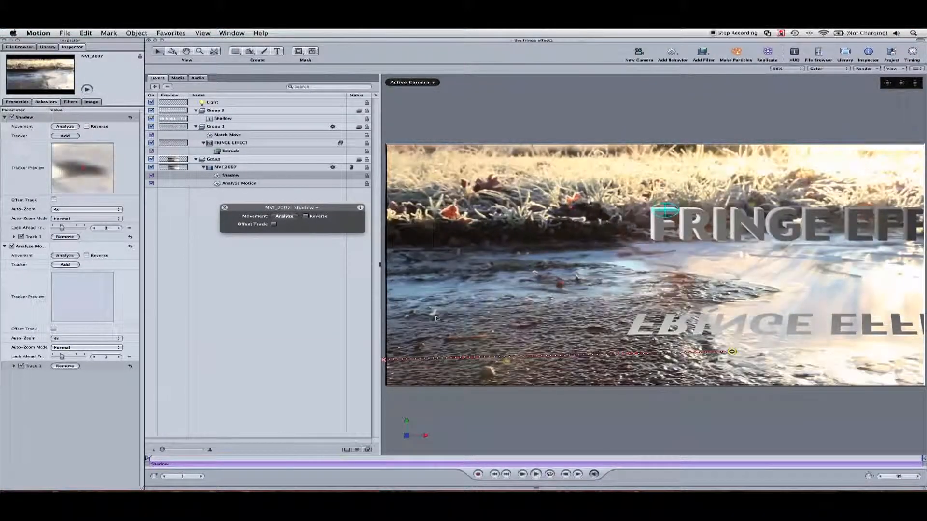
# Add a Match Move behavior to Group 2 and set the clip's Shadow motion analysis as its source.
pyautogui.click(243, 111)
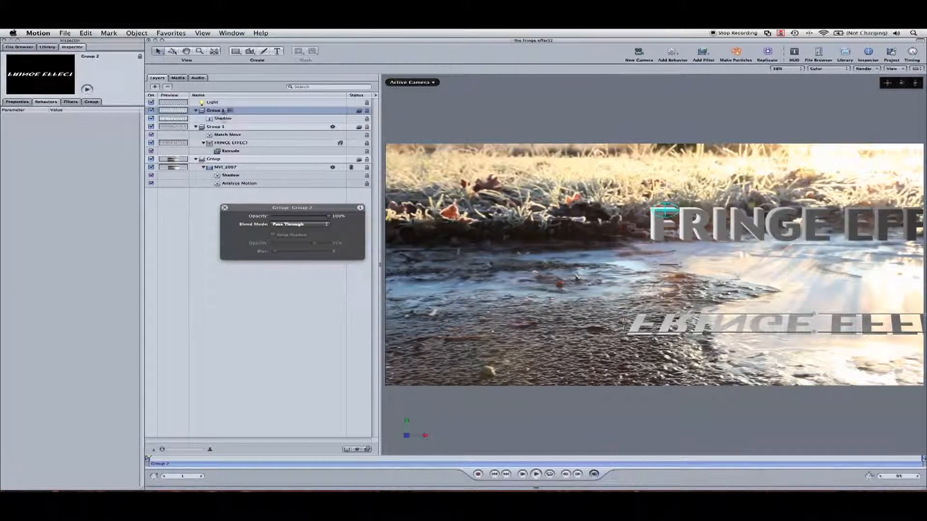
pyautogui.click(672, 52)
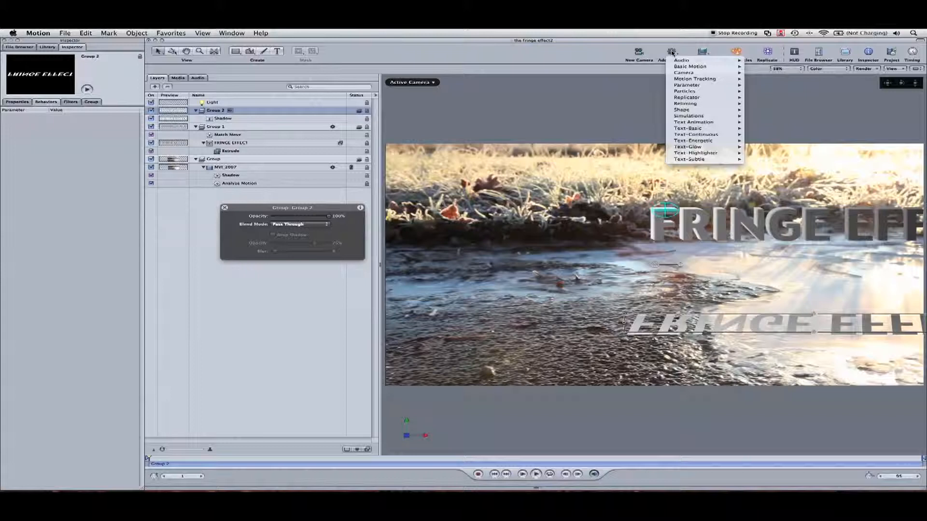
pyautogui.moveTo(705, 78)
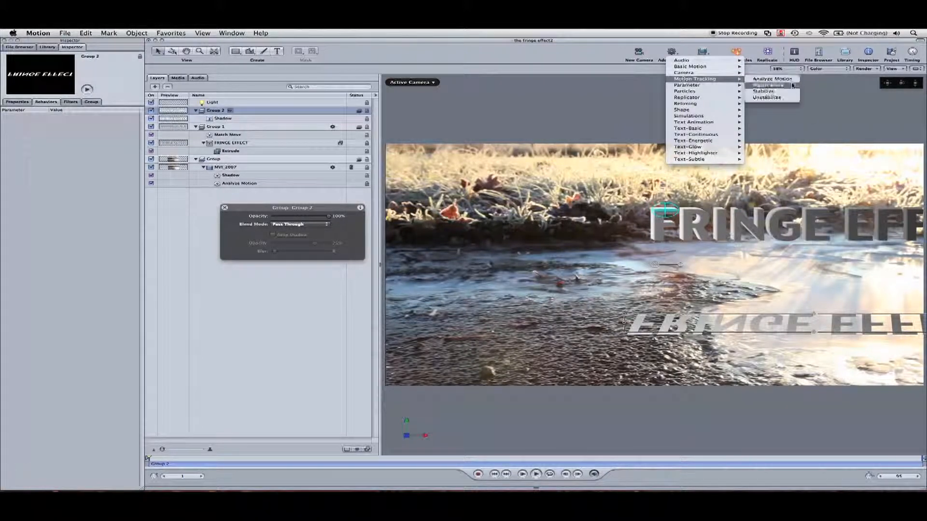
pyautogui.click(770, 84)
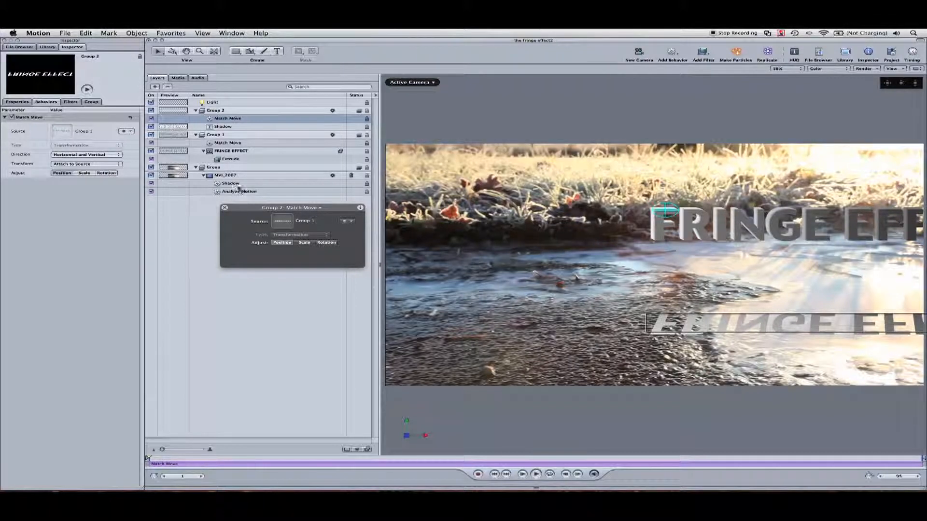
pyautogui.moveTo(229, 185); pyautogui.dragTo(280, 221)
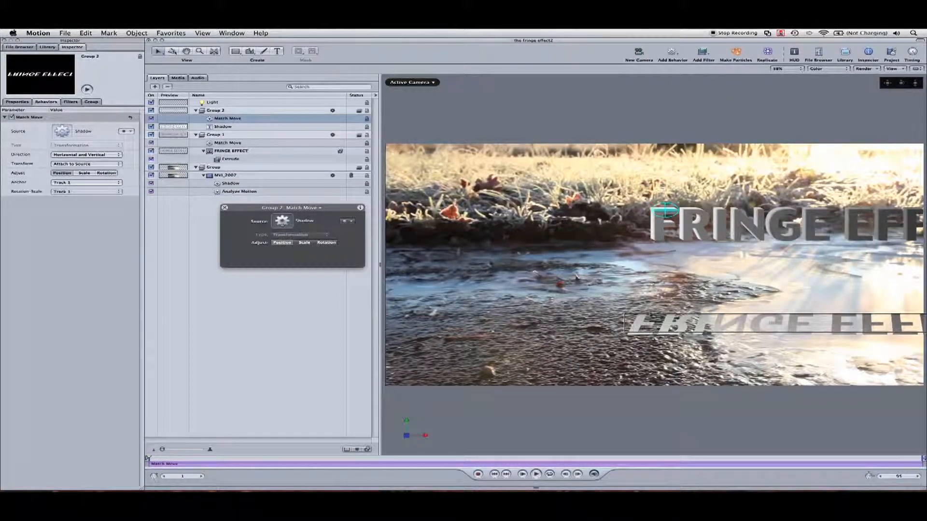
# Preview the tracked shadow, then reposition Group 2 so the flipped text lies low on the ice below the title.
pyautogui.moveTo(147, 458); pyautogui.dragTo(694, 453)
pyautogui.press('space')
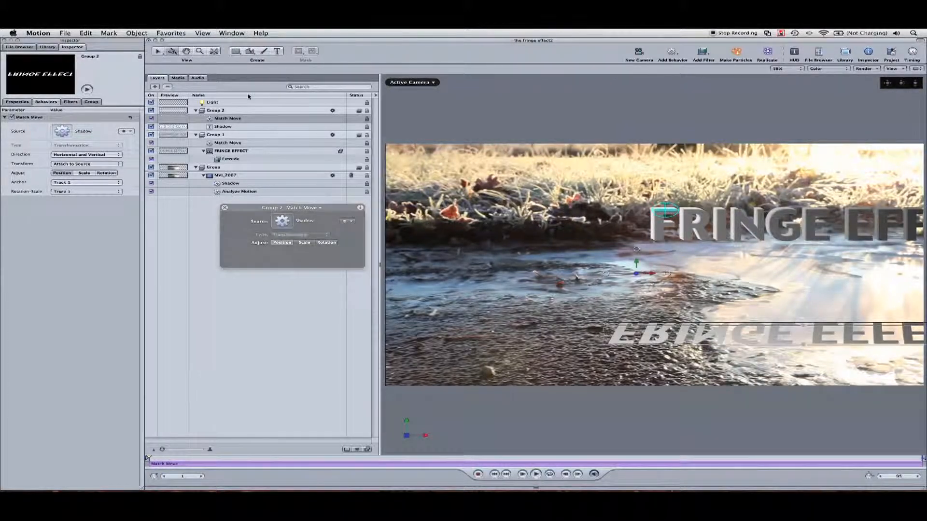
pyautogui.moveTo(637, 264); pyautogui.dragTo(637, 317)
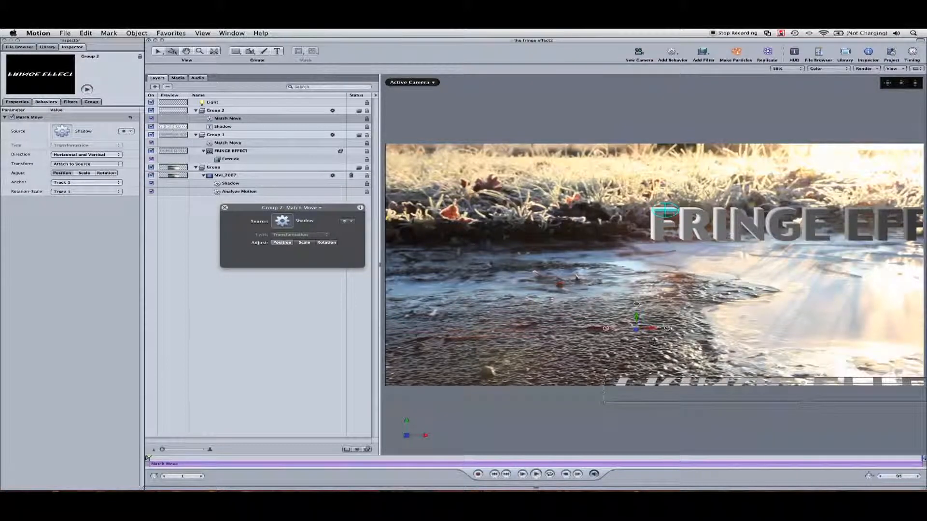
pyautogui.moveTo(675, 386); pyautogui.dragTo(688, 347)
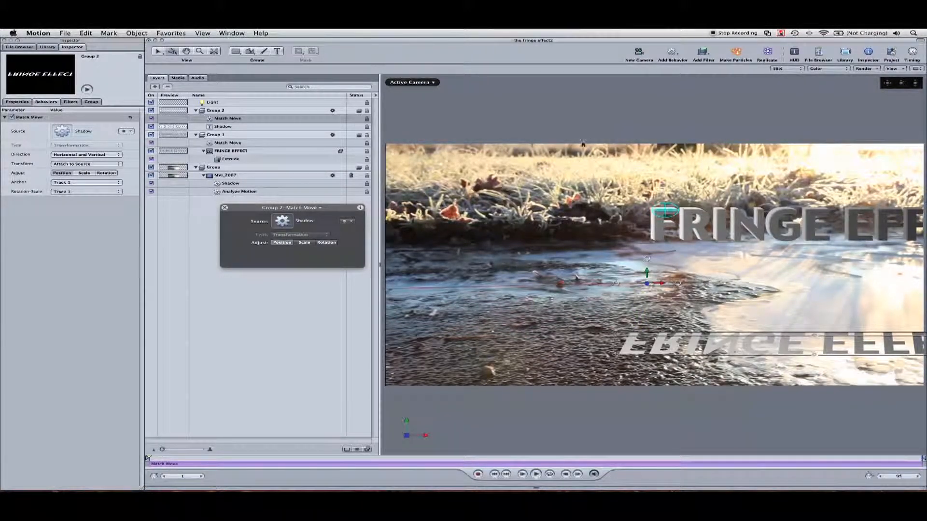
# Lower the Shadow text's opacity to about 27%.
pyautogui.click(249, 126)
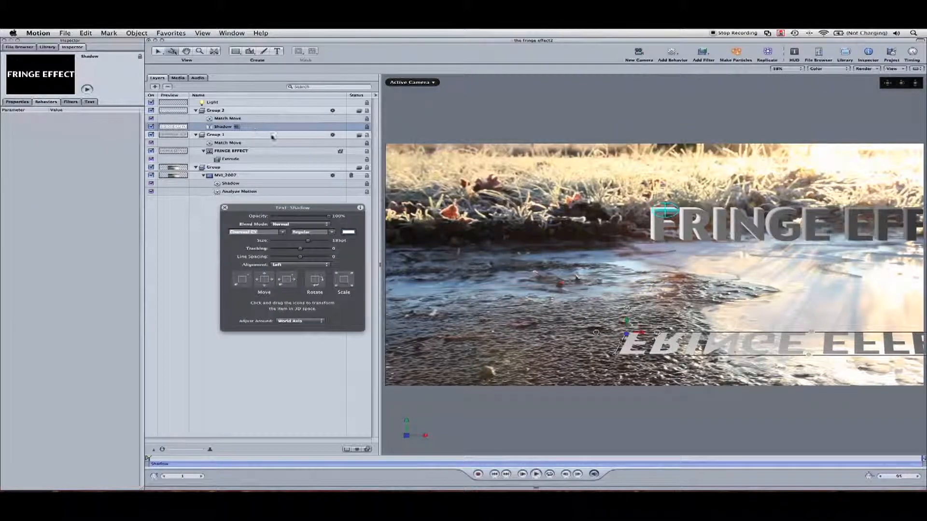
pyautogui.moveTo(298, 218); pyautogui.dragTo(287, 218)
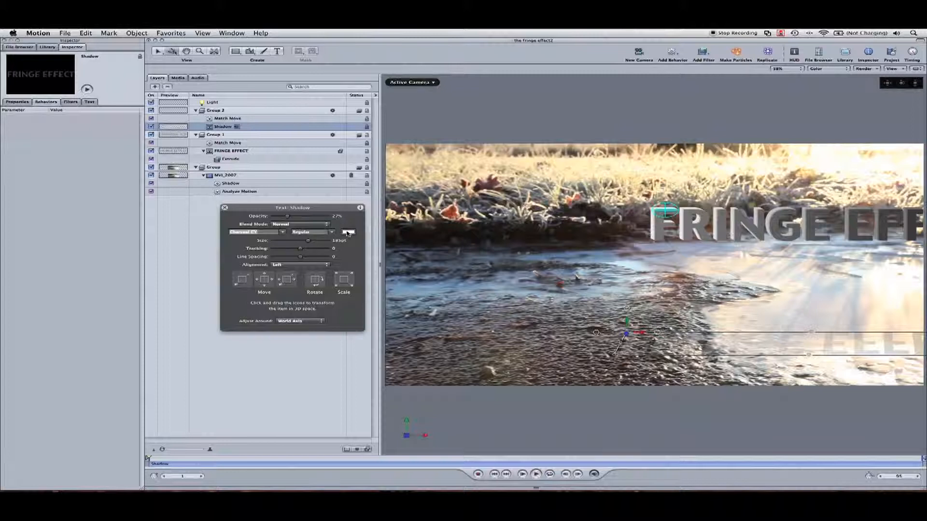
# Recolour the Shadow text with a colour sampled from the ice just below the title.
pyautogui.click(347, 232)
pyautogui.click(89, 234)
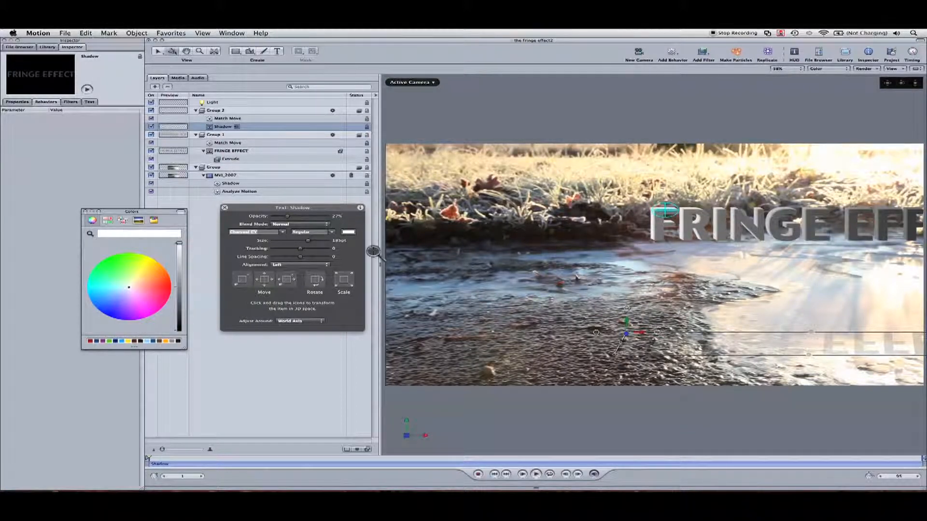
pyautogui.click(794, 264)
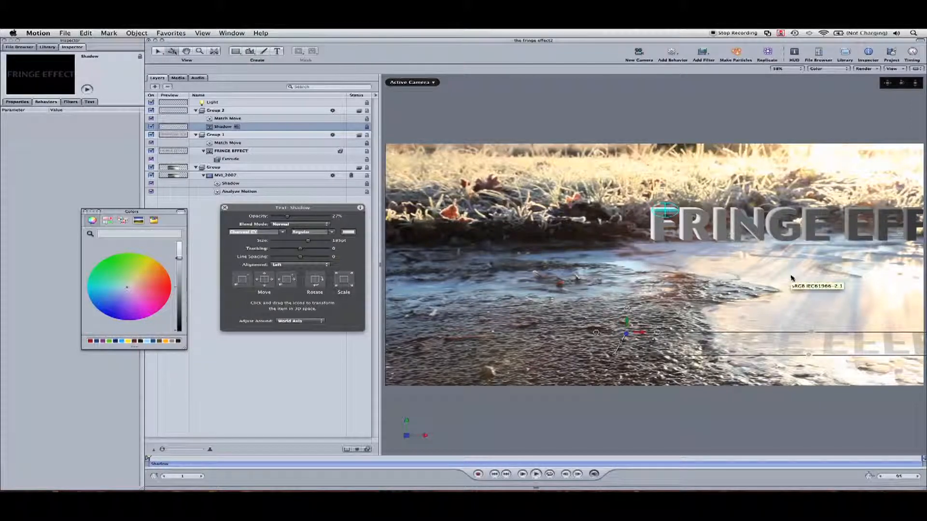
# Shear the Shadow text along the ice, record a stronger slant at frame 95, and play back the animated shear.
pyautogui.moveTo(809, 355); pyautogui.dragTo(742, 361)
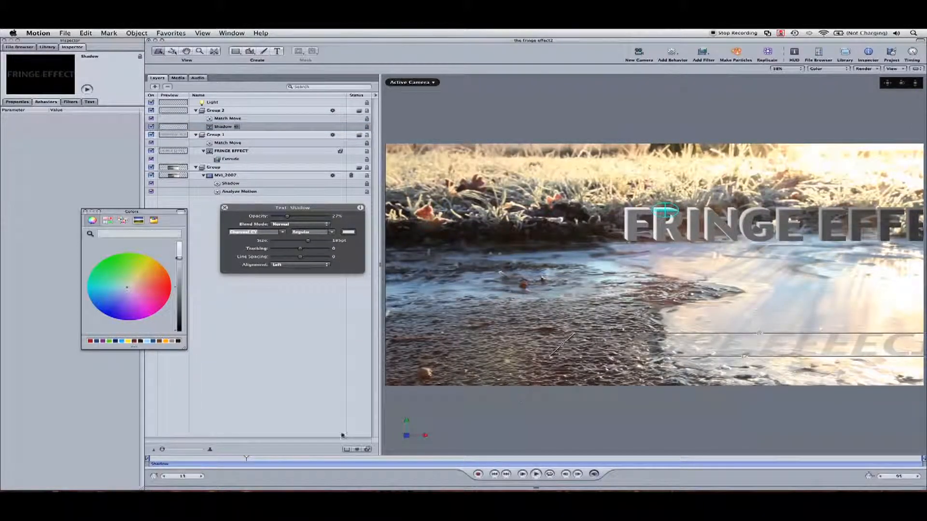
pyautogui.press('Home')
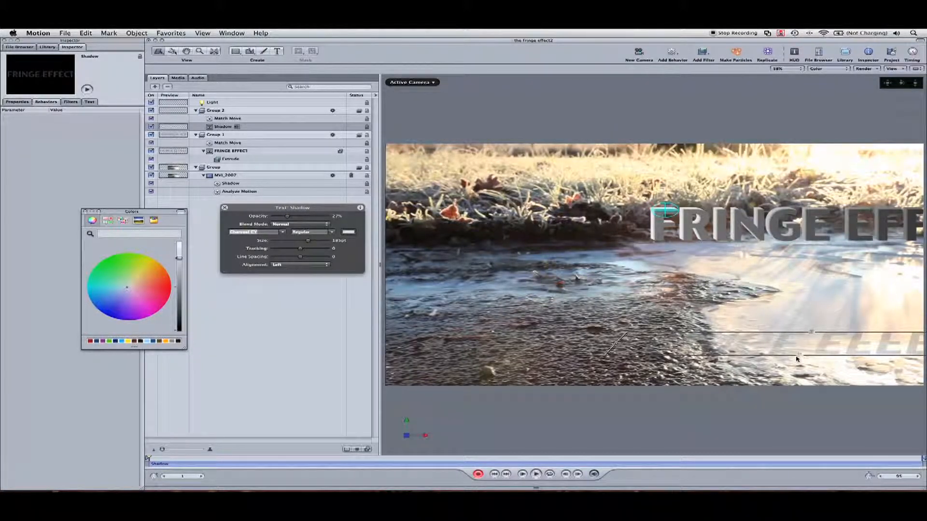
pyautogui.press('End')
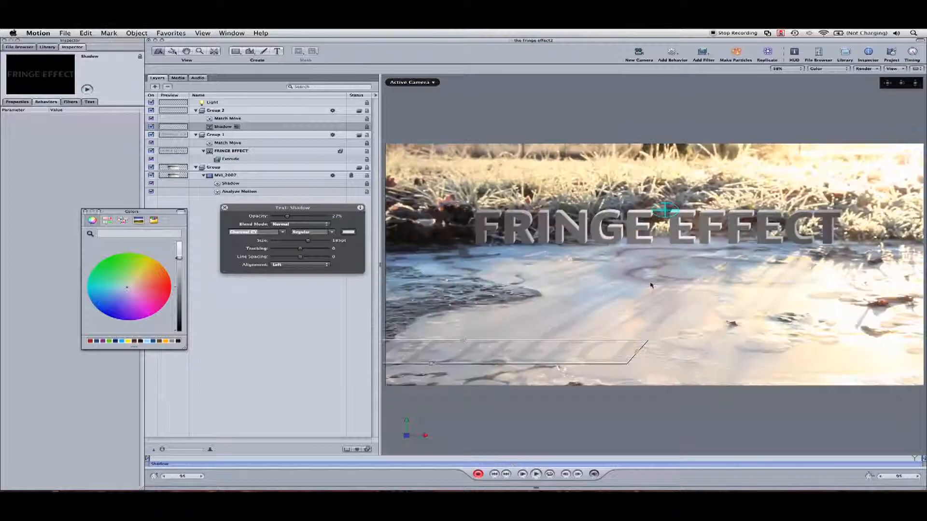
pyautogui.moveTo(503, 358); pyautogui.dragTo(397, 368)
pyautogui.click(490, 436)
pyautogui.press('Home')
pyautogui.press('a')
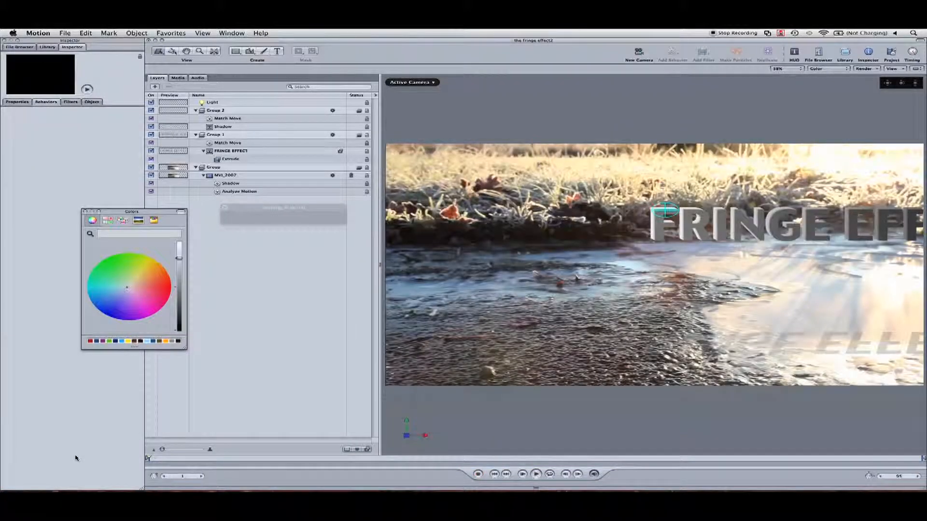
pyautogui.press('space')
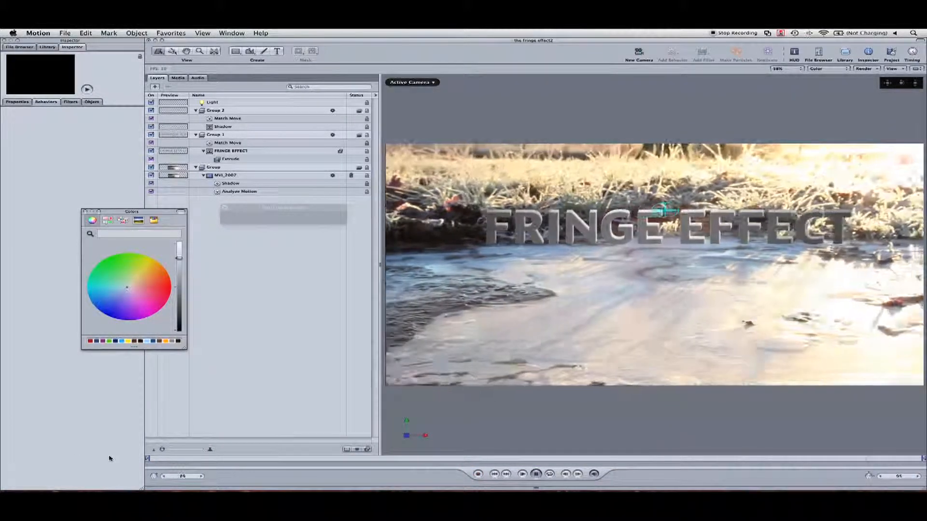
# Add a Defocus blur filter to the Shadow text and raise its Amount to 16.
pyautogui.click(223, 127)
pyautogui.click(702, 51)
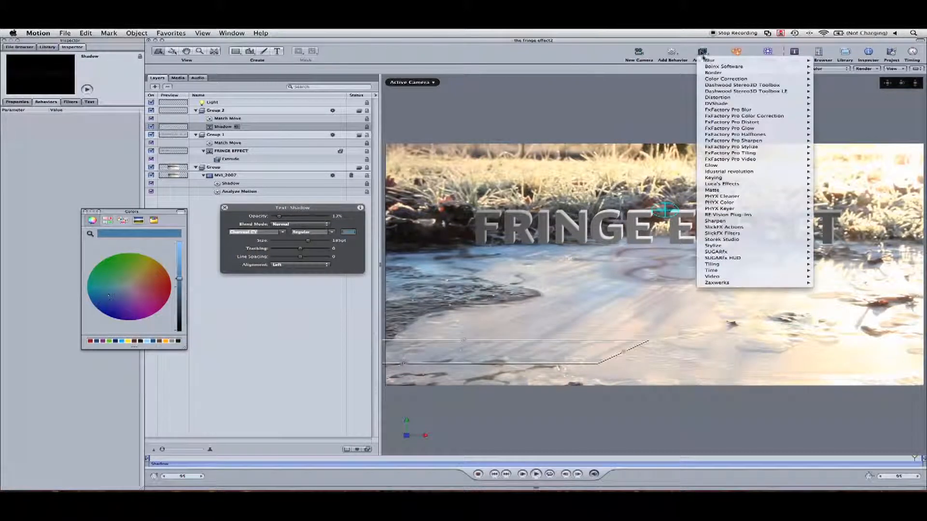
pyautogui.moveTo(704, 62)
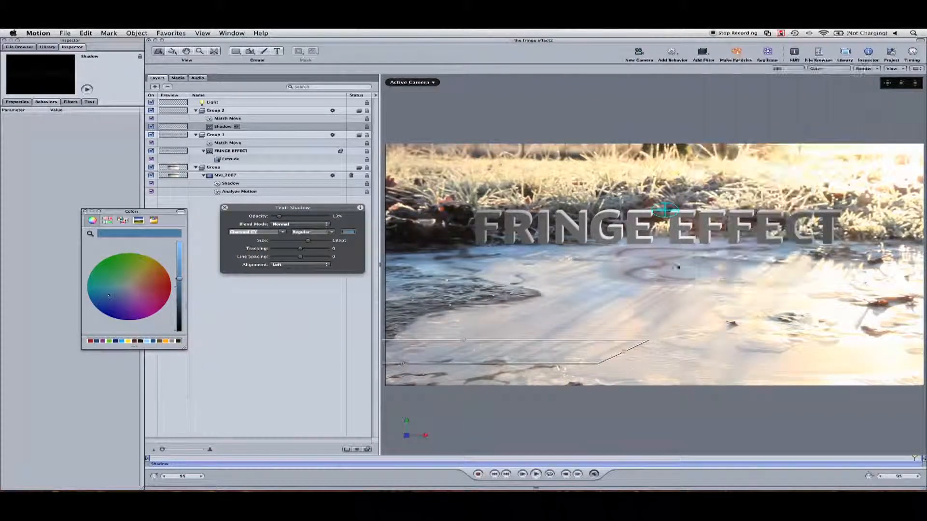
pyautogui.click(832, 79)
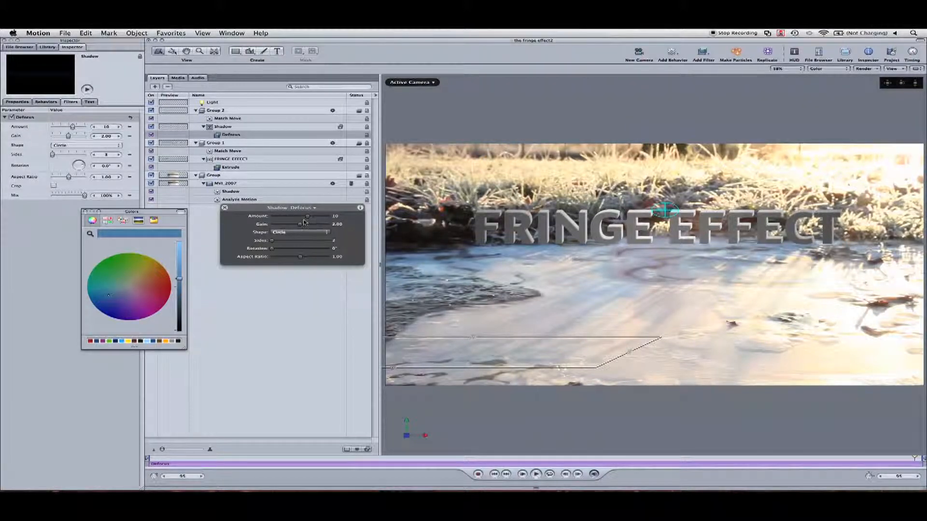
pyautogui.moveTo(288, 214); pyautogui.dragTo(332, 218)
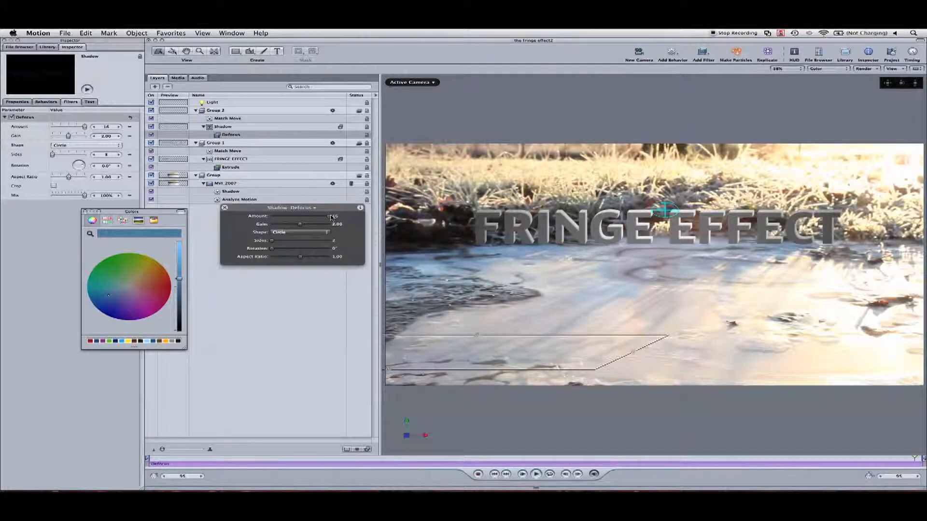
# Set the Shadow text's opacity to 22% and preview the softened shadow over the footage.
pyautogui.click(230, 127)
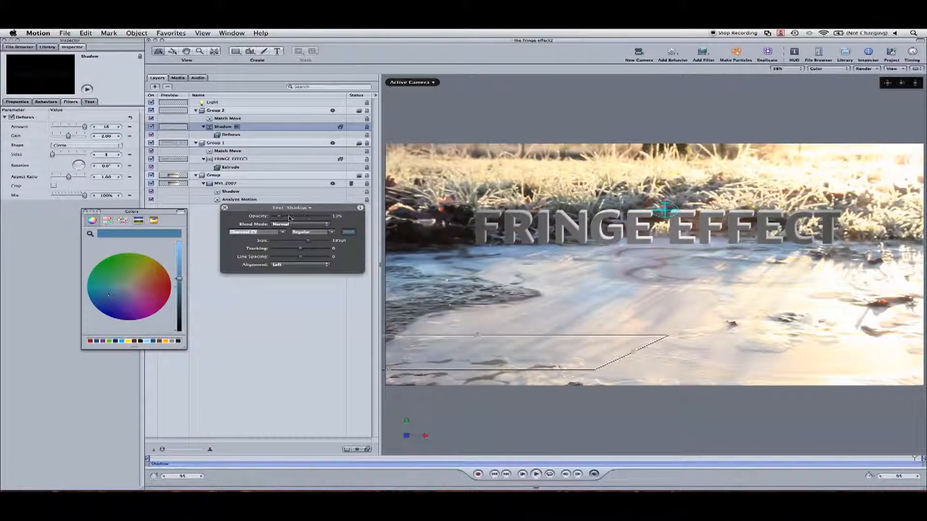
pyautogui.moveTo(285, 218); pyautogui.dragTo(284, 218)
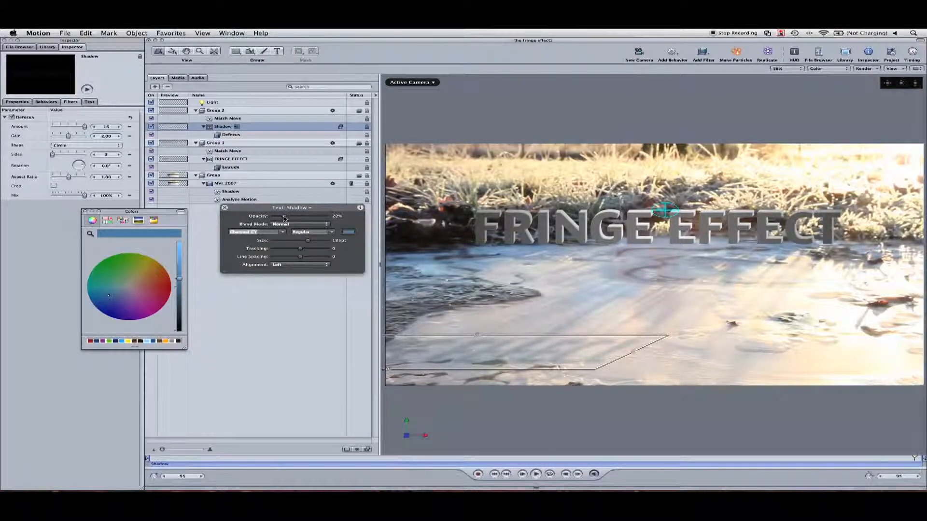
pyautogui.moveTo(308, 459); pyautogui.dragTo(148, 458)
pyautogui.click(288, 405)
pyautogui.press('space')
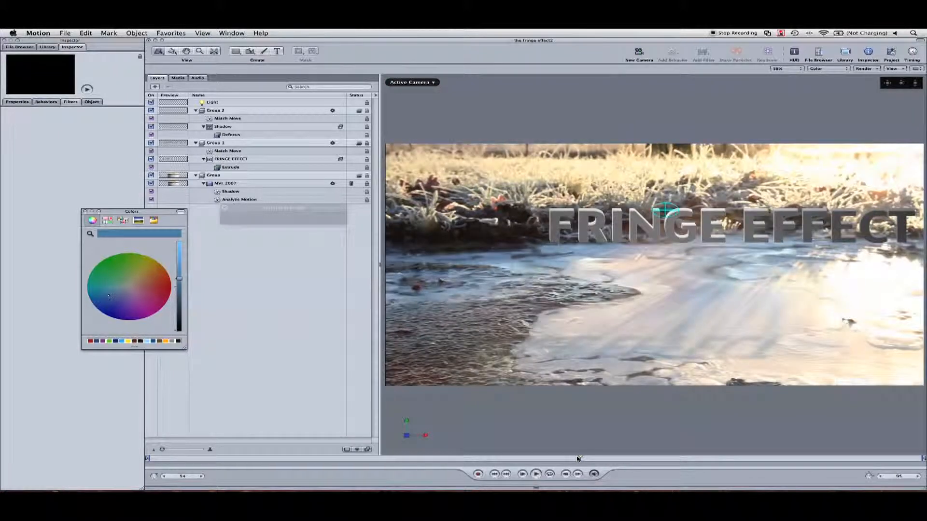
# Adjust the FRINGE EFFECT title's Extrude filter to Front Brightness 0.20, Back Brightness 1.59 and Distance 21.
pyautogui.click(251, 168)
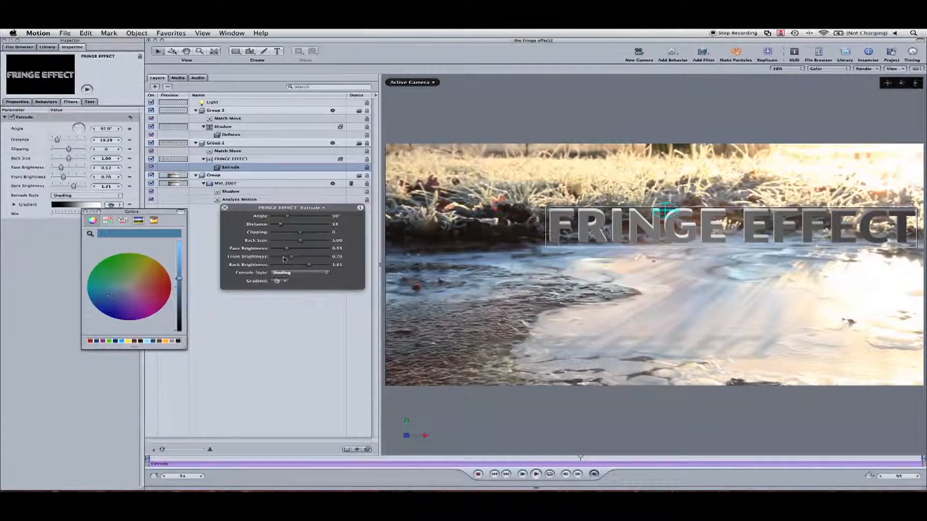
pyautogui.moveTo(283, 259); pyautogui.dragTo(268, 259)
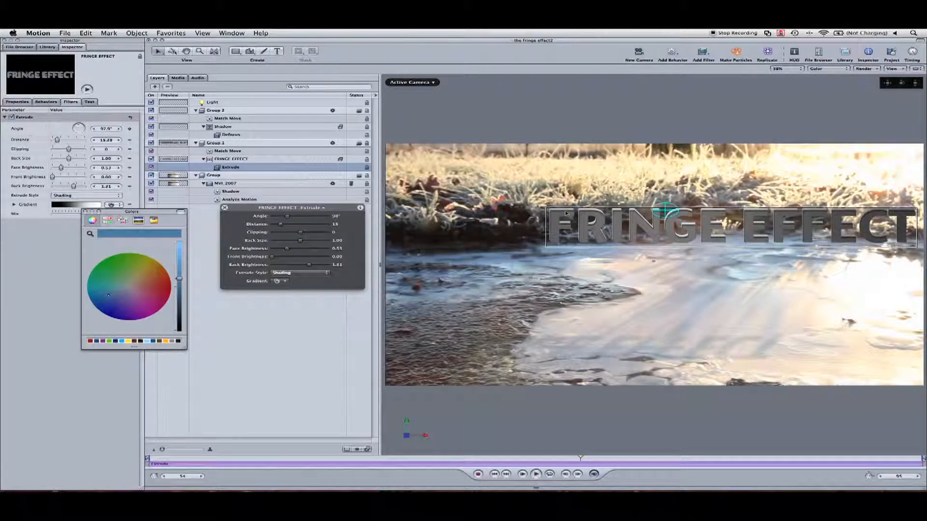
pyautogui.moveTo(272, 257); pyautogui.dragTo(279, 259)
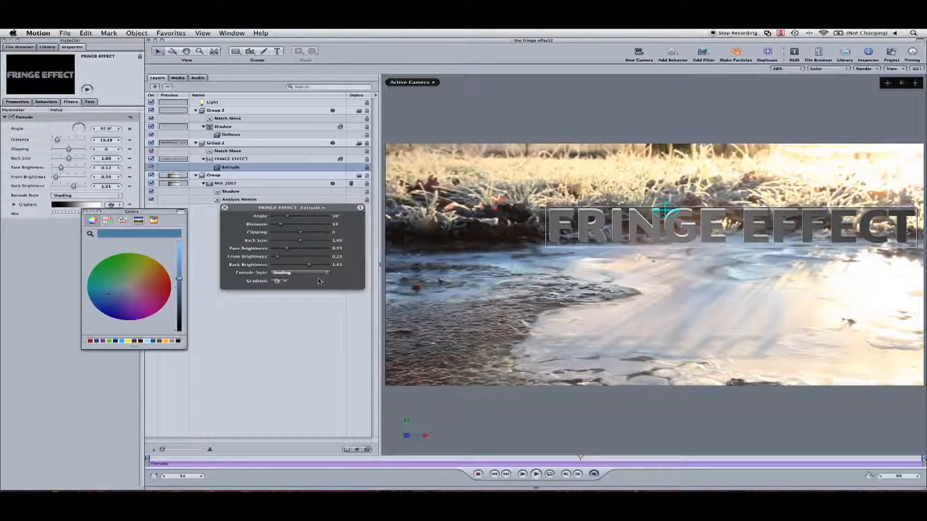
pyautogui.moveTo(301, 266); pyautogui.dragTo(318, 266)
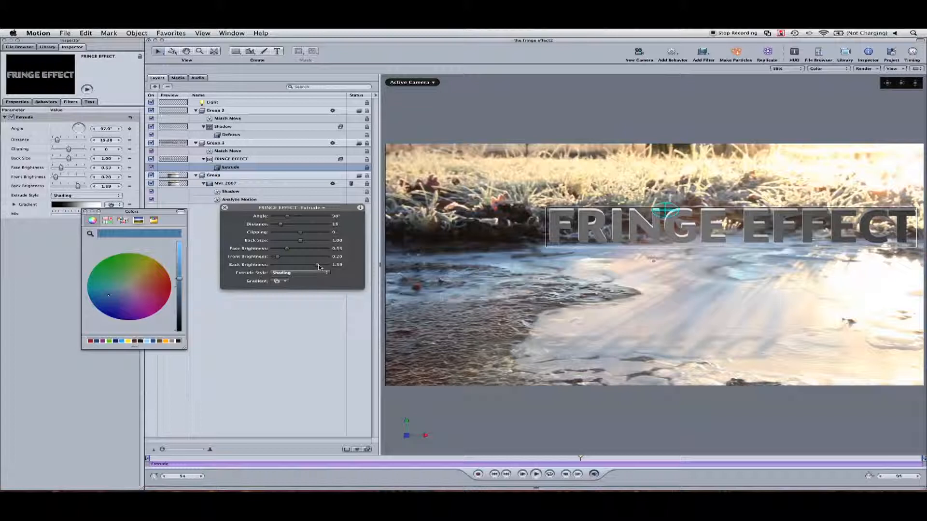
pyautogui.moveTo(280, 225); pyautogui.dragTo(284, 225)
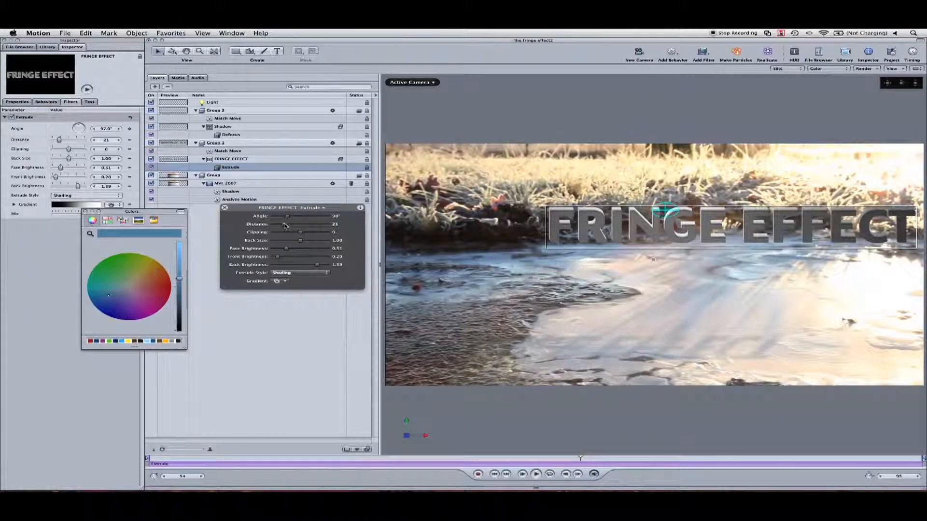
# Return to the first frame and add a Defocus filter to the FRINGE EFFECT text with an Amount of 3.
pyautogui.press('Home')
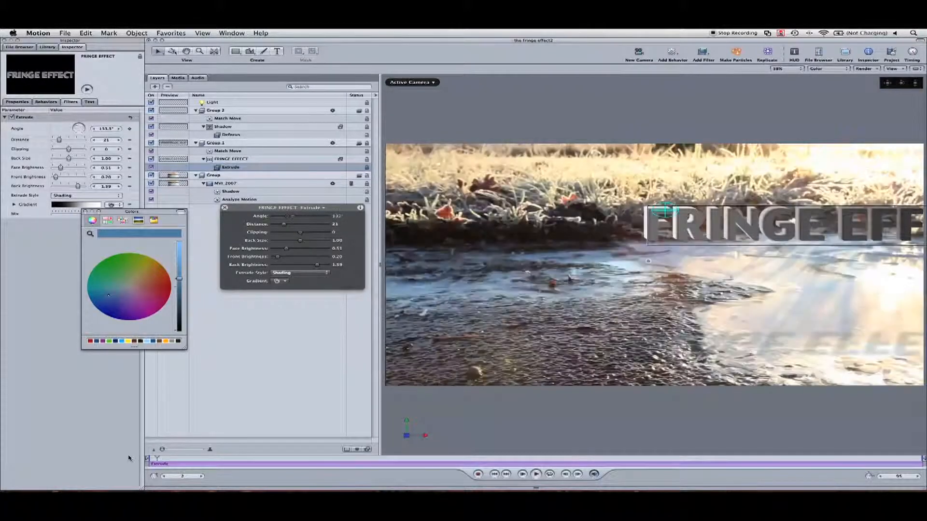
pyautogui.click(247, 159)
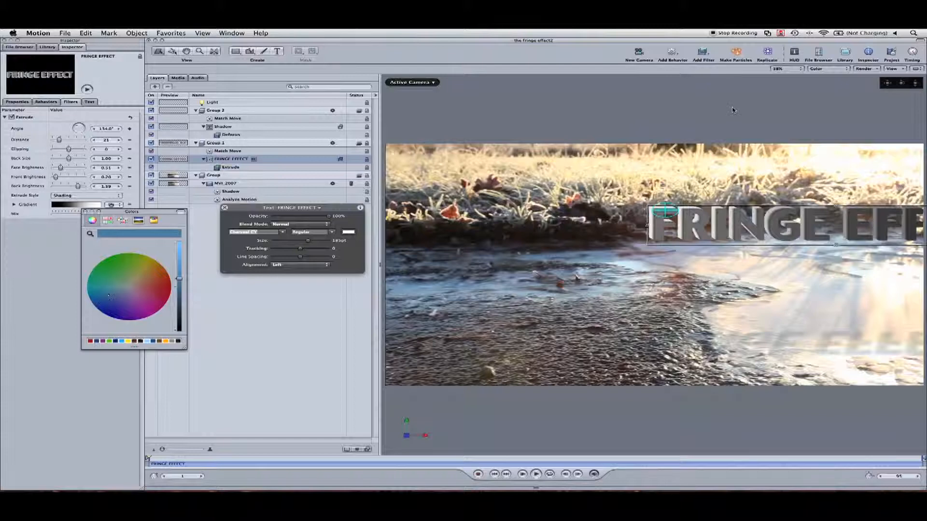
pyautogui.click(708, 51)
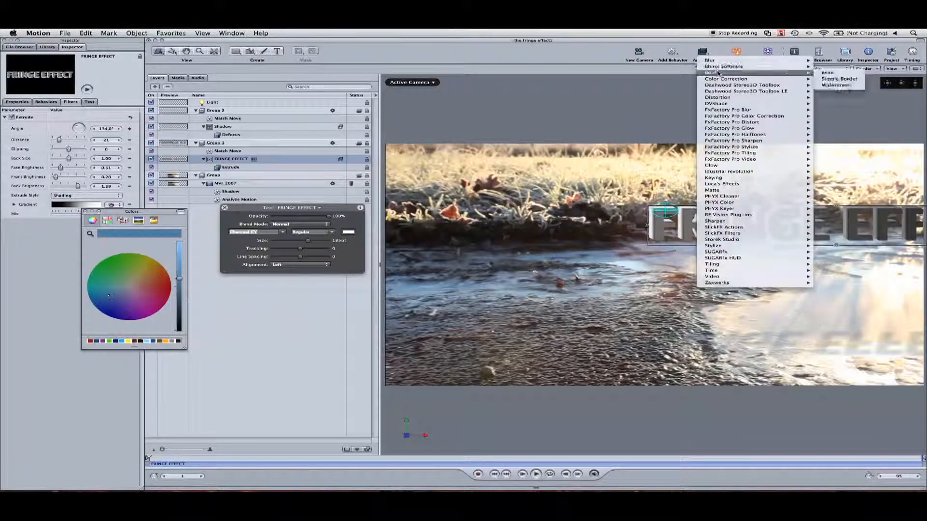
pyautogui.moveTo(767, 61)
pyautogui.click(842, 79)
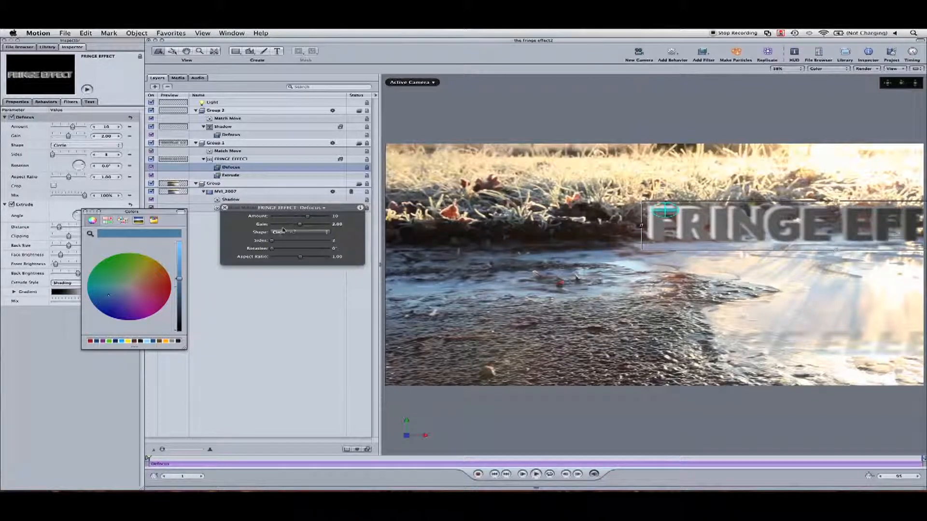
pyautogui.moveTo(298, 217); pyautogui.dragTo(283, 219)
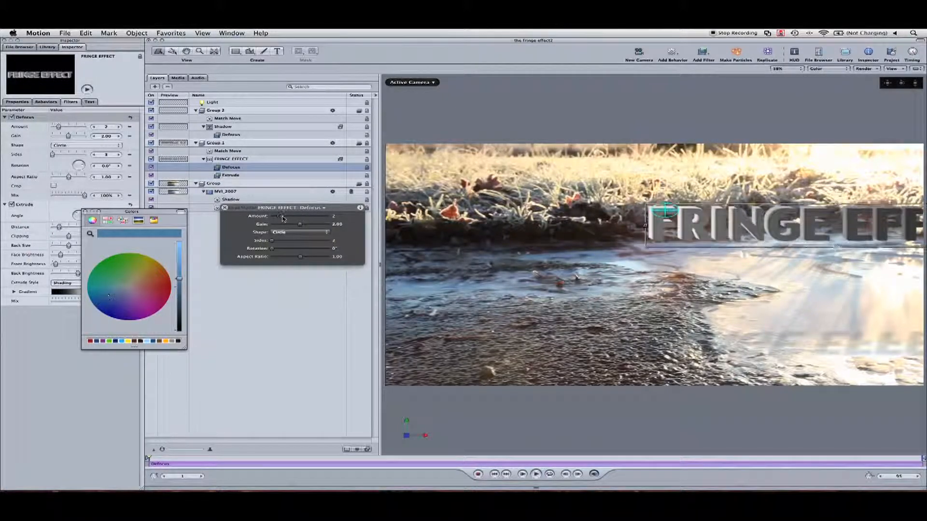
# Record a keyframe lowering the title's Defocus Amount to 0 at frame 28, and preview the title coming into focus.
pyautogui.click(478, 474)
pyautogui.moveTo(306, 459); pyautogui.dragTo(356, 461)
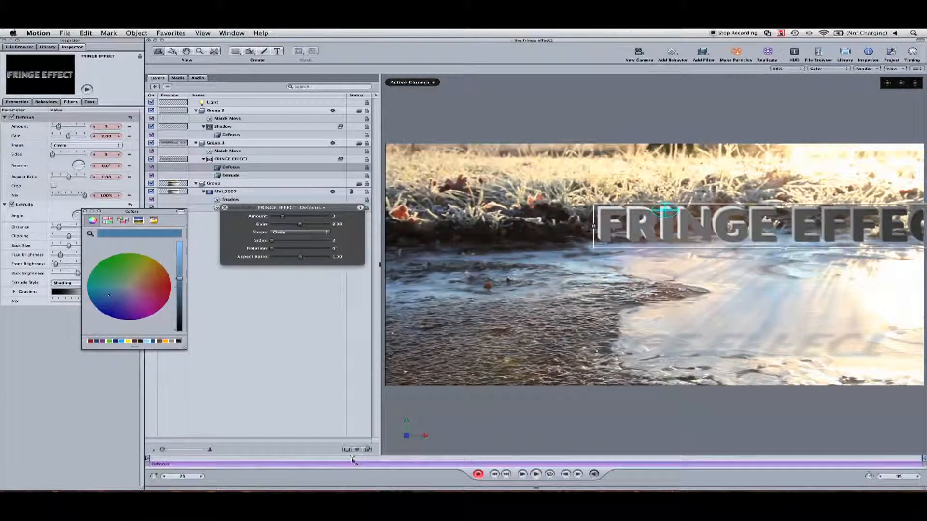
pyautogui.moveTo(282, 220); pyautogui.dragTo(270, 218)
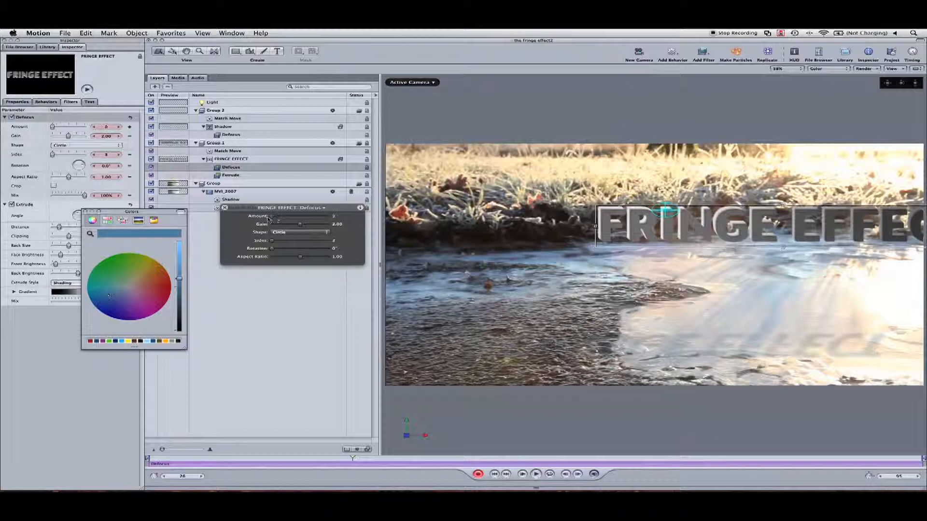
pyautogui.click(175, 458)
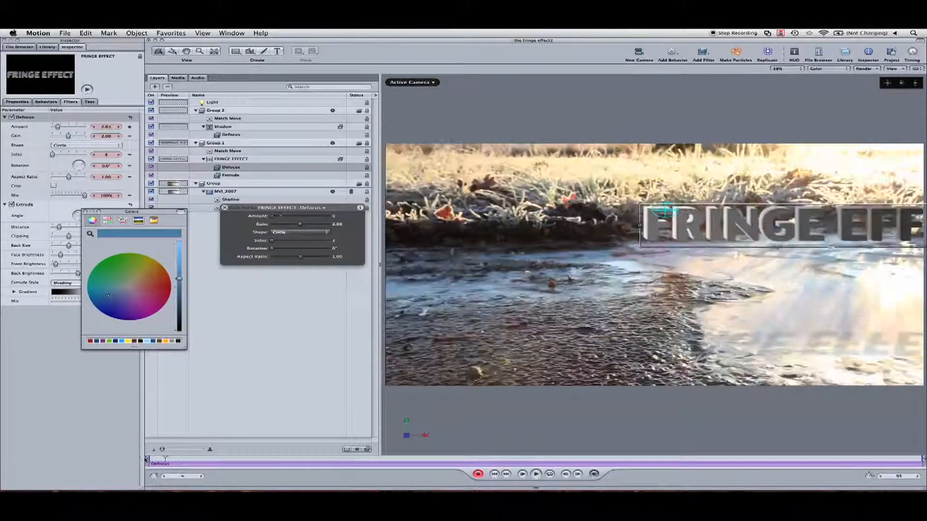
pyautogui.press('space')
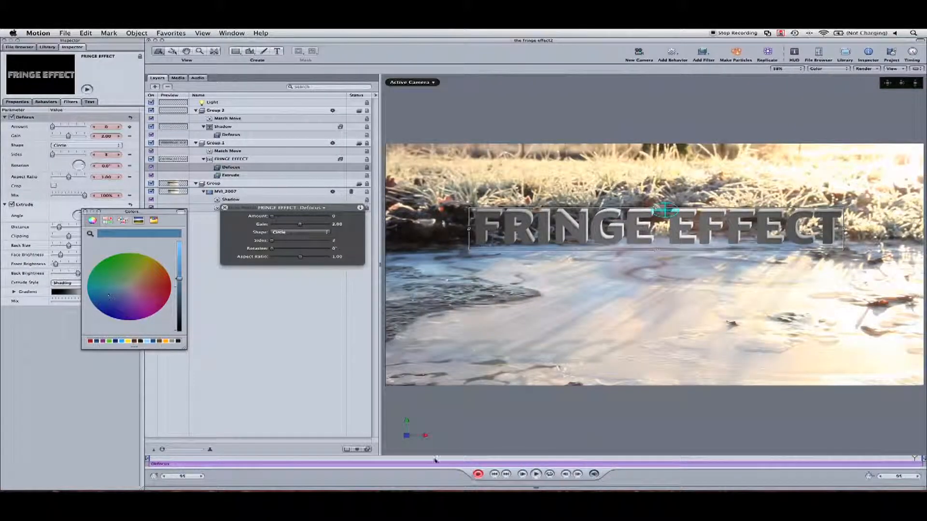
pyautogui.moveTo(434, 460); pyautogui.dragTo(718, 454)
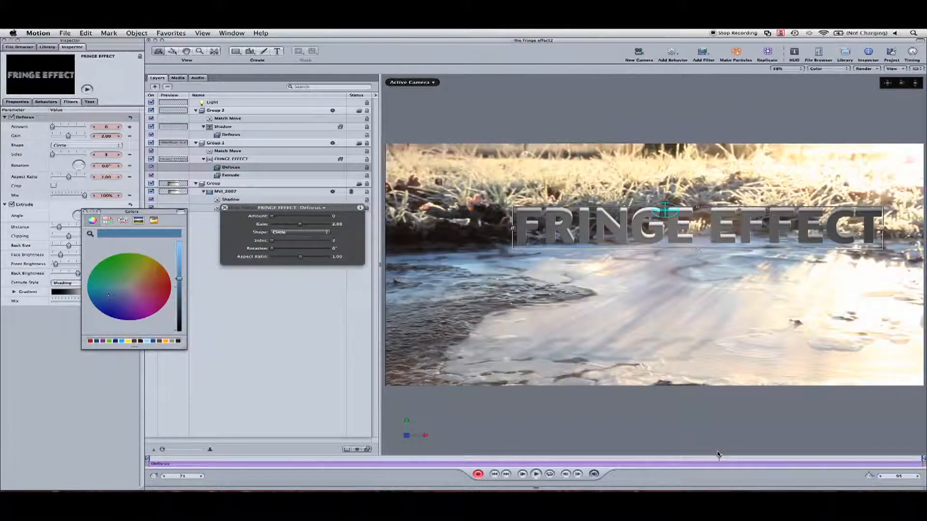